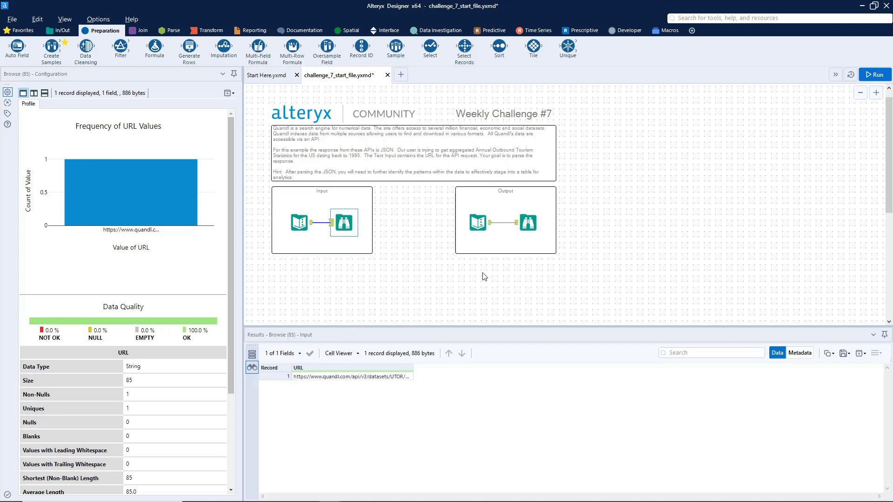
- Show the expected output's 23-record, 5-field table of dates and tourism figures in Results
left_click(529, 222)
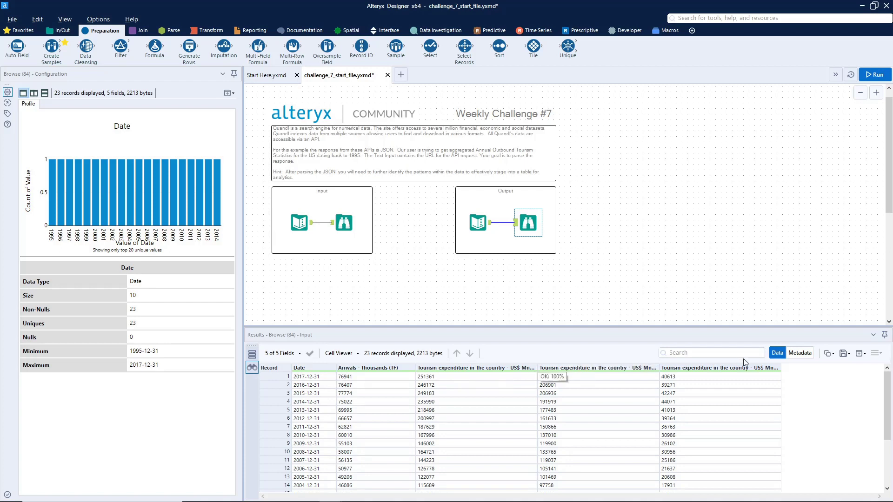
left_click(617, 32)
- Add a Download tool fed by the URL Text Input, with its Field set to URL
scroll(441, 249, "down", 1)
left_click_drag(327, 46, 350, 265)
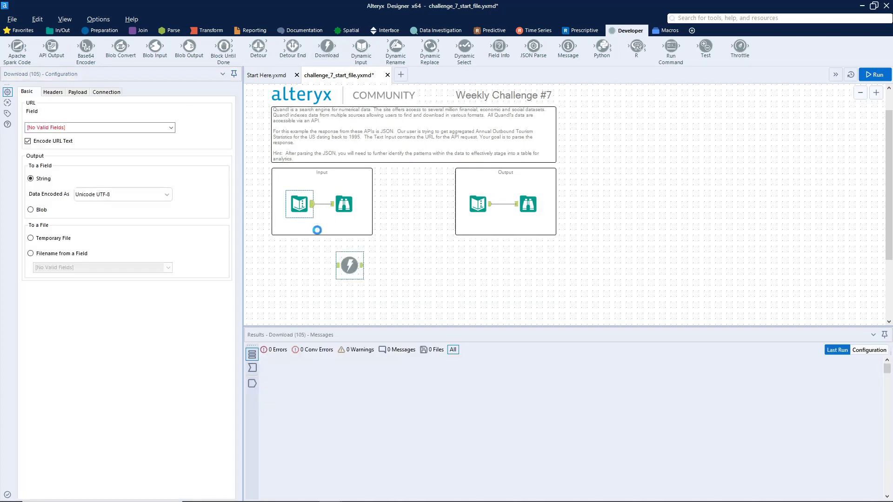
left_click_drag(312, 204, 337, 265)
key("ctrl+r")
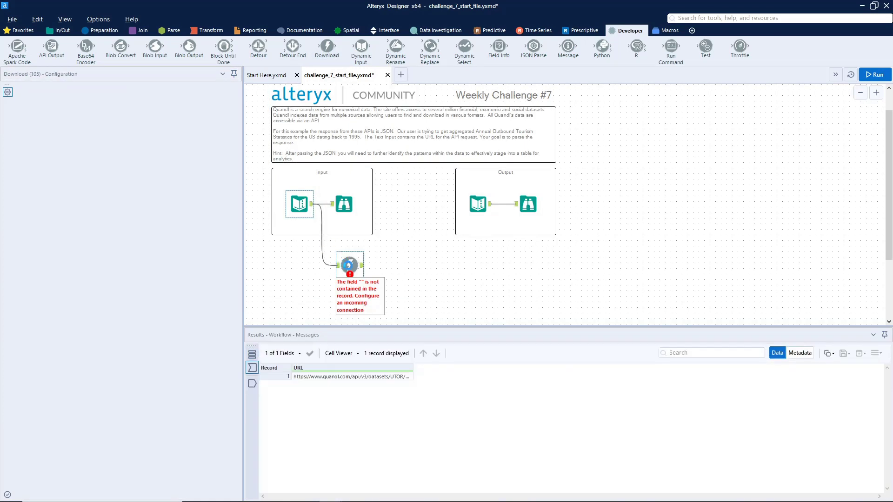
left_click(351, 266)
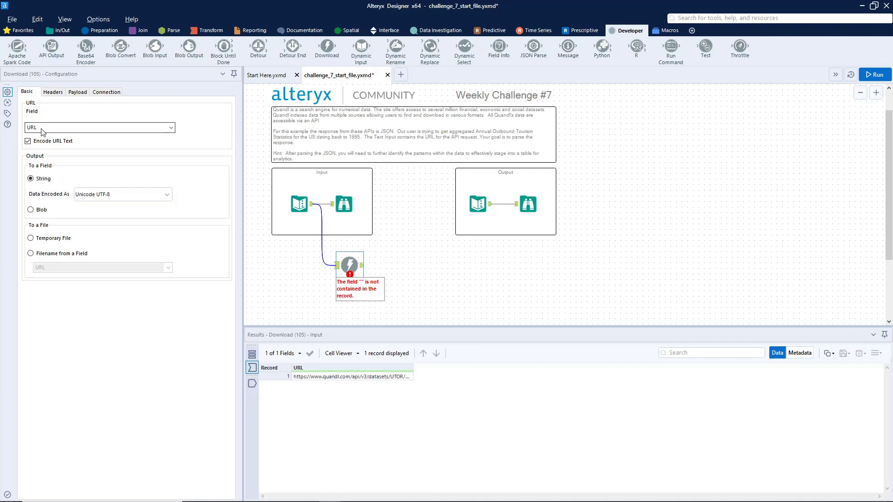
- Attach a Browse after Download, run, and inspect the returned JSON DownloadData text
left_click(60, 30)
left_click_drag(18, 46, 465, 269)
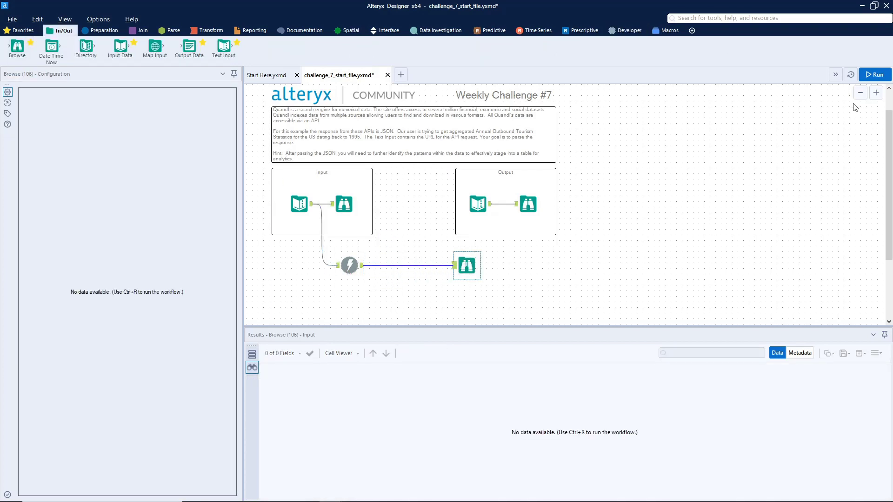
left_click(864, 73)
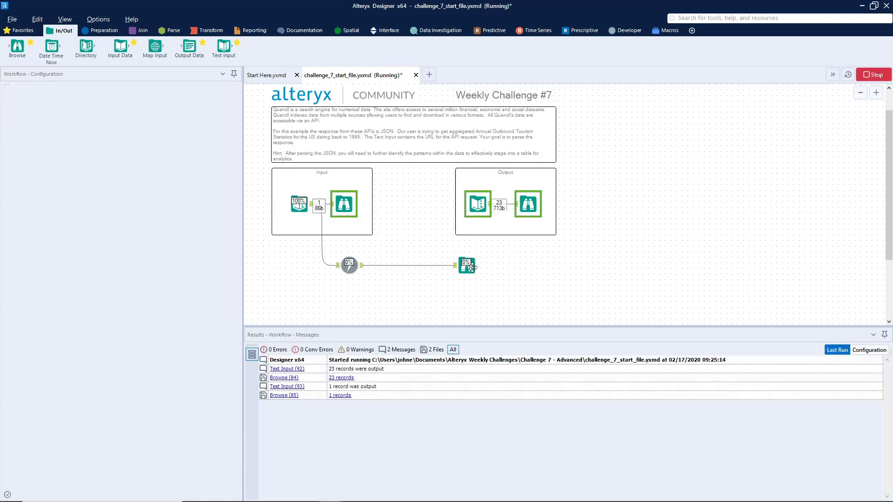
left_click(465, 268)
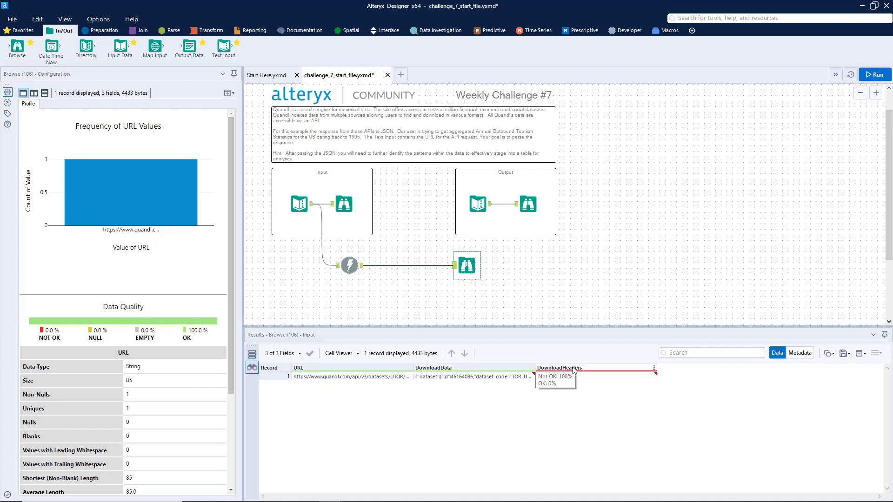
left_click(472, 379)
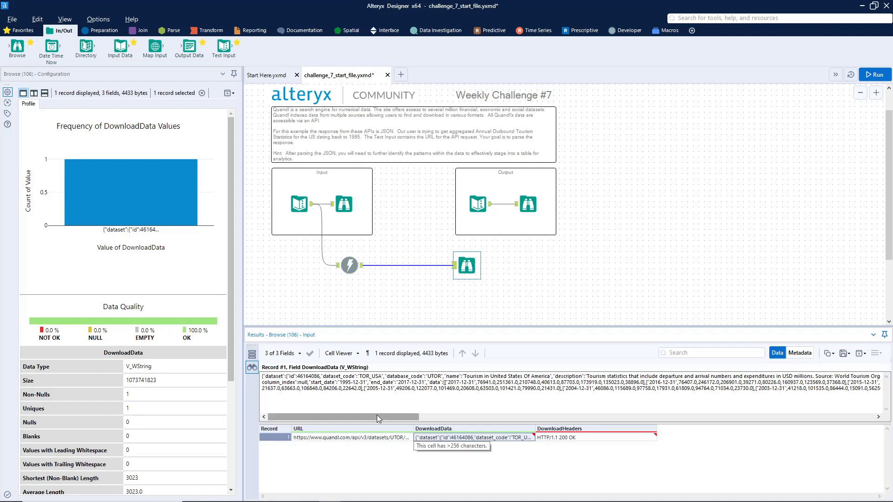
mouse_move(377, 415)
left_mouse_down()
mouse_move(814, 414)
mouse_move(378, 414)
left_mouse_up()
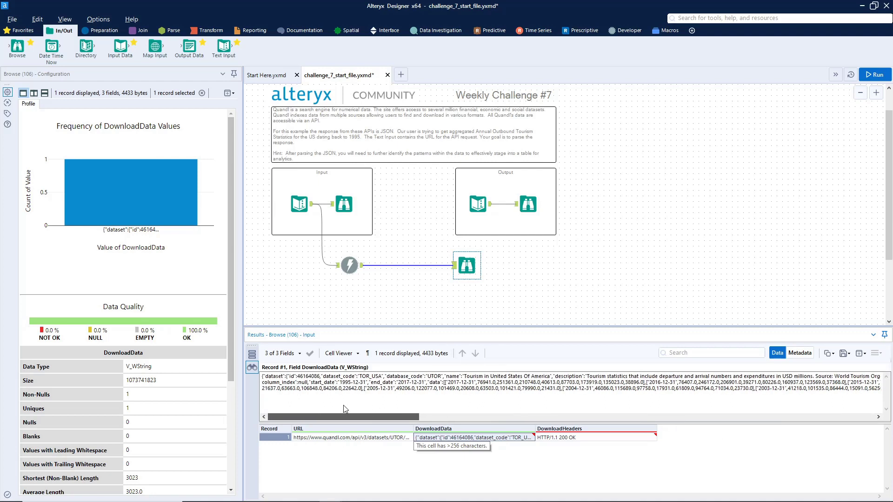
- Insert a JSON Parse on the DownloadData field between Download and Browse, and run
left_click(620, 34)
left_click_drag(533, 46, 393, 265)
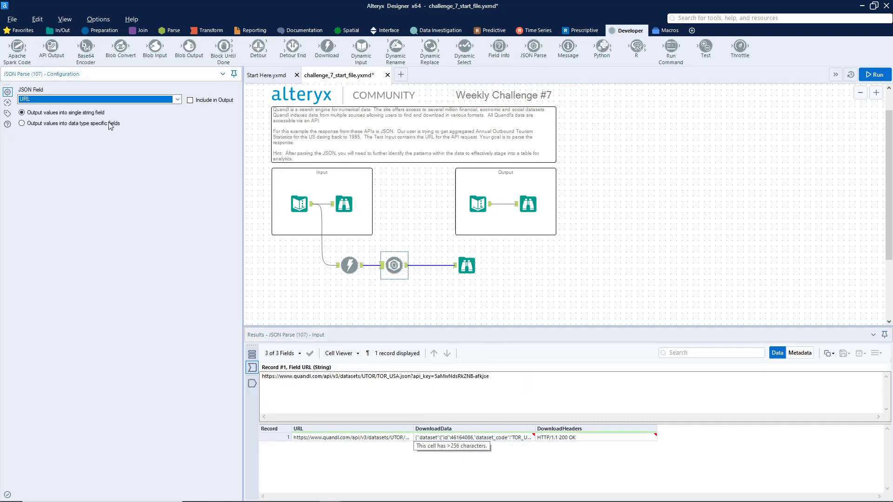
left_click(37, 100)
left_click(40, 115)
left_click(623, 205)
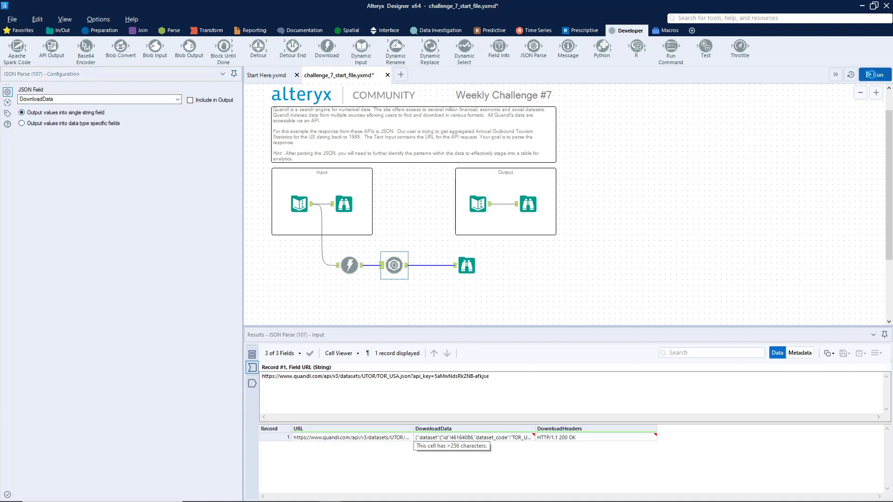
key("ctrl+r")
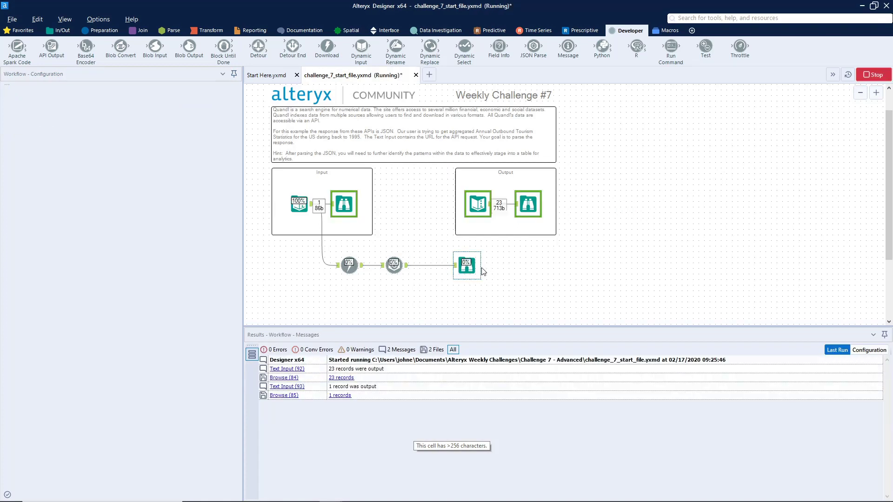
- Browse the 235 parsed rows, marking the dataset metadata entries in records 1–24
left_click(467, 266)
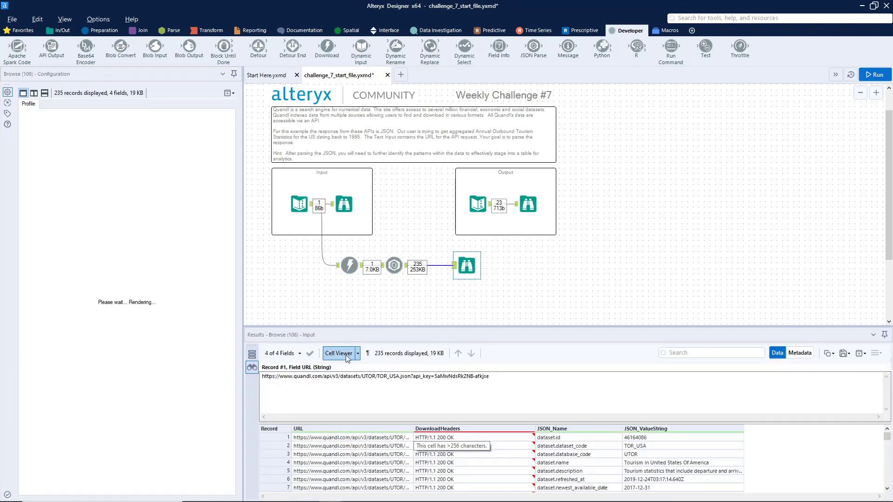
left_click(348, 357)
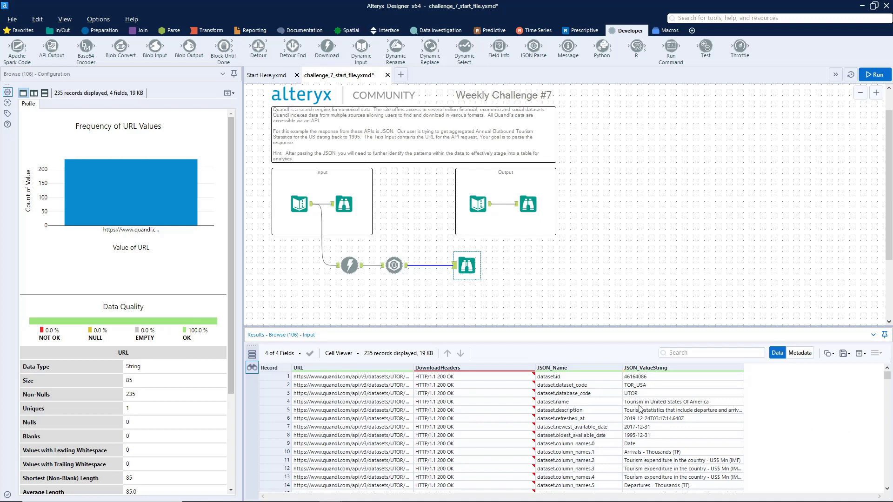
scroll(582, 388, "down", 3)
scroll(580, 410, "down", 3)
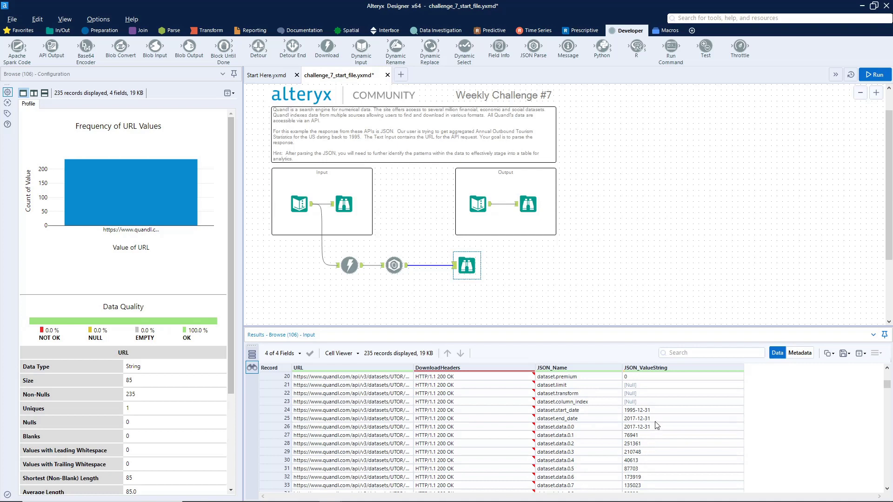
scroll(658, 422, "up", 6)
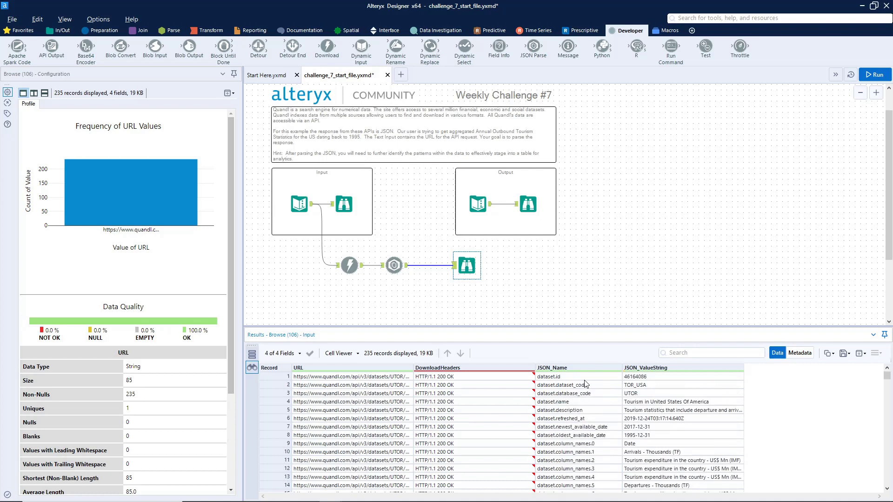
left_click_drag(550, 376, 664, 439)
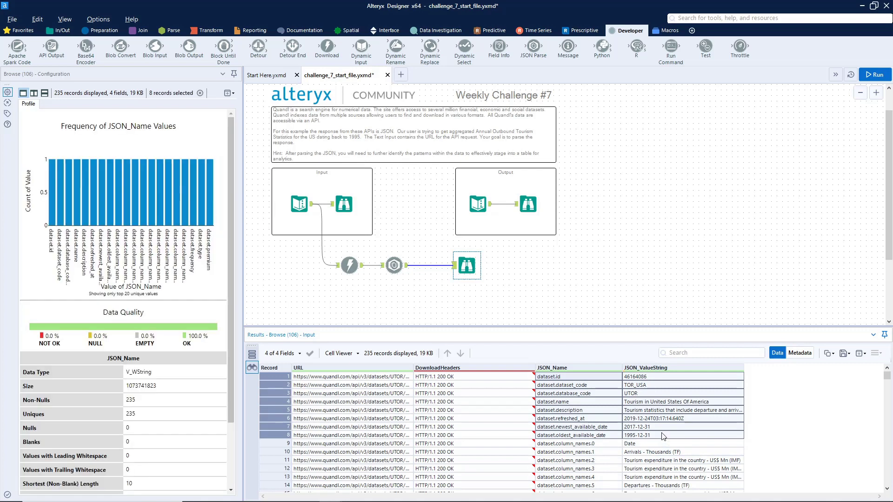
scroll(667, 427, "down", 2)
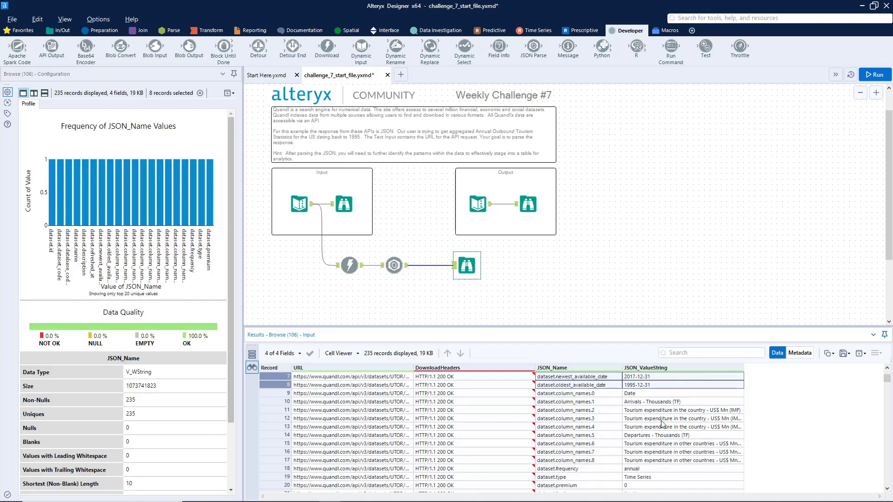
left_click_drag(603, 394, 650, 464)
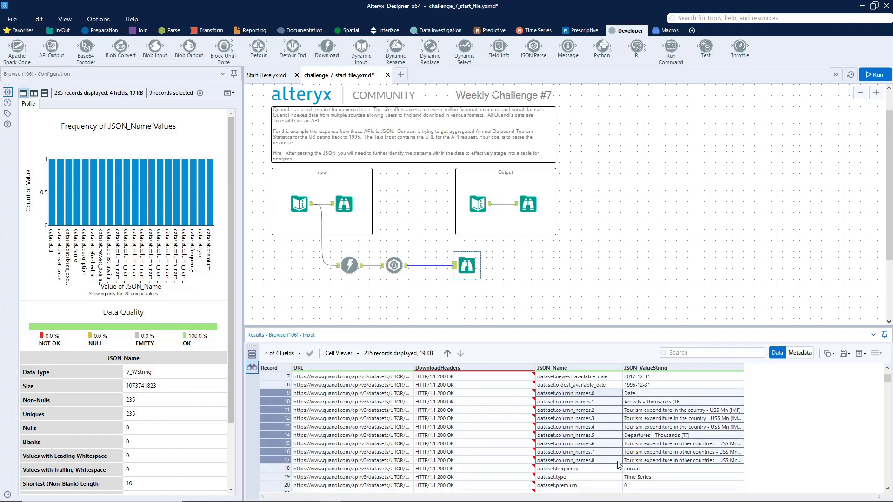
scroll(604, 437, "down", 3)
left_click_drag(574, 394, 650, 457)
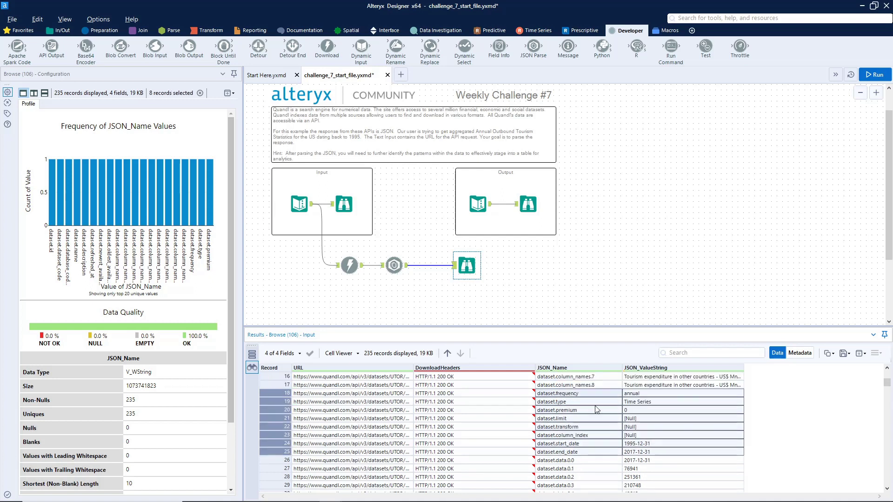
- Mark the column_names entries (records 9–17) and the first data entries (records 26–30)
scroll(598, 412, "down", 2)
left_click(577, 412)
left_click_drag(577, 413, 630, 414)
scroll(591, 410, "down", 1)
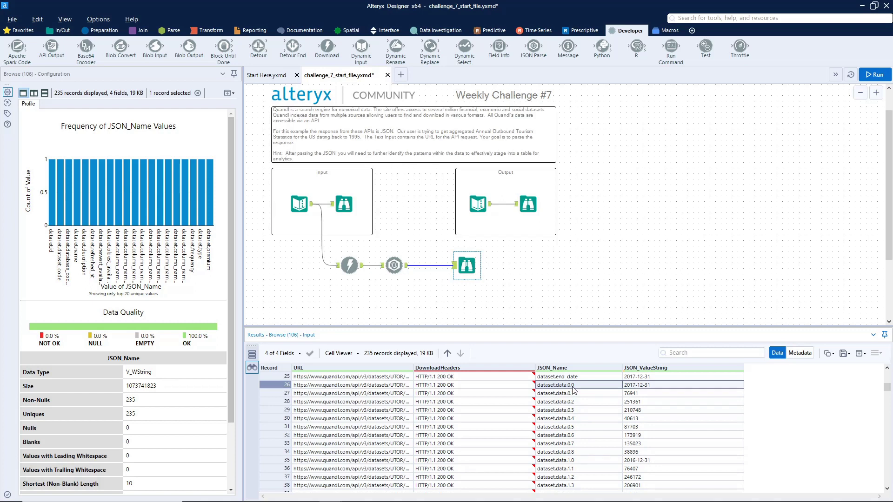
scroll(581, 456, "up", 7)
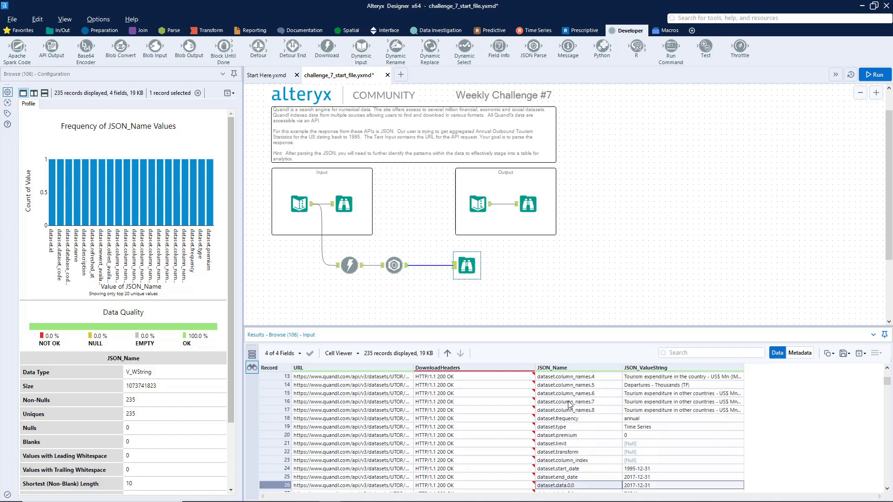
left_click_drag(596, 418, 607, 483)
scroll(608, 453, "down", 5)
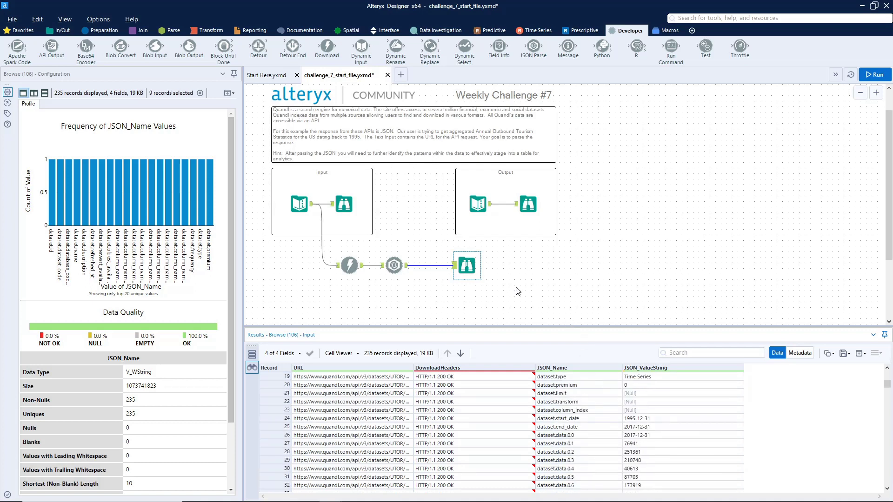
left_click_drag(466, 259, 555, 257)
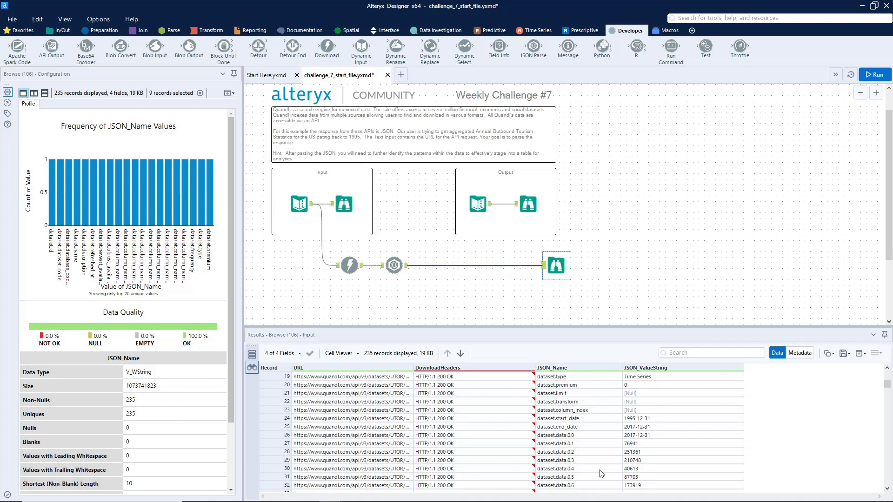
left_click_drag(573, 439, 571, 469)
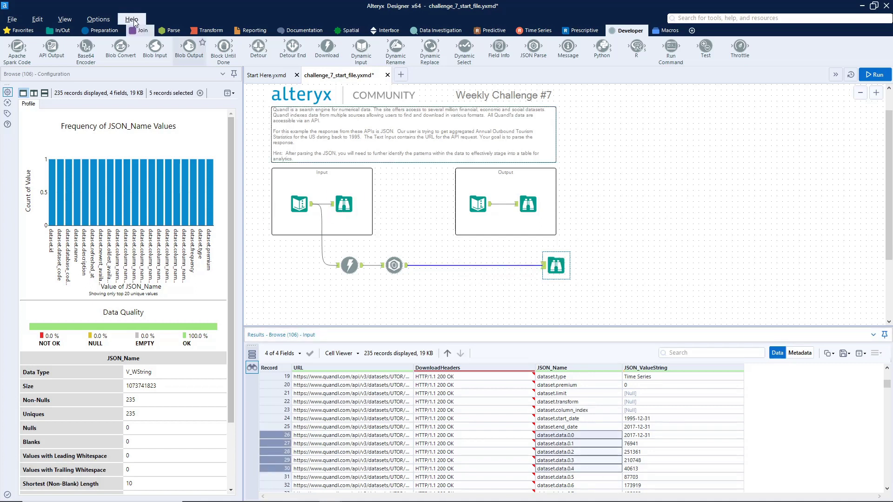
- Add a Filter keeping rows where JSON_Name contains 'dataset.data', then run
left_click(100, 33)
left_click_drag(121, 46, 445, 265)
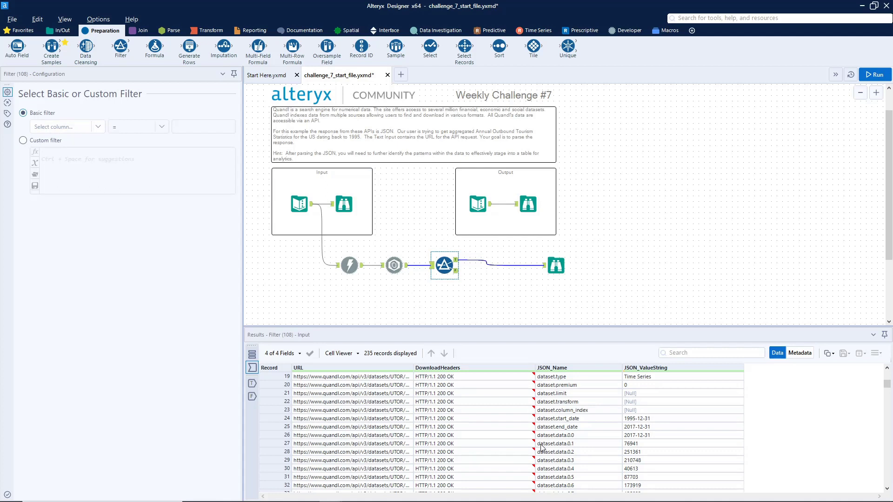
left_click(61, 127)
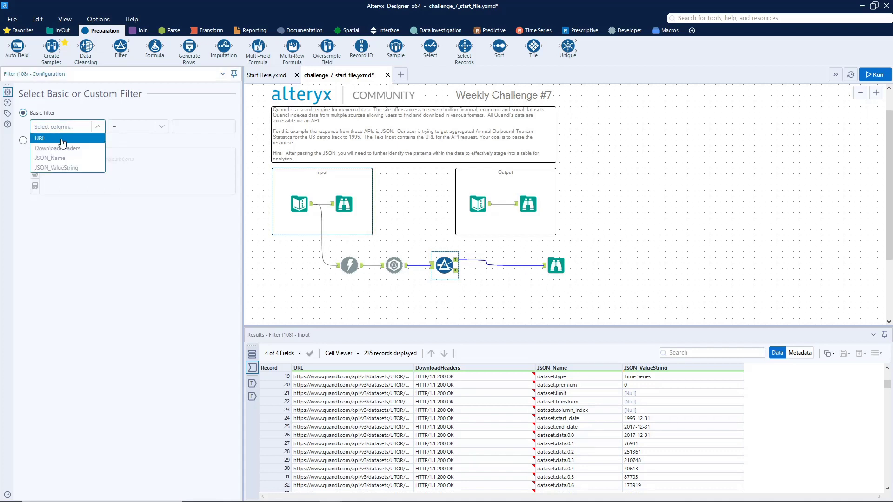
left_click(50, 158)
left_click(137, 127)
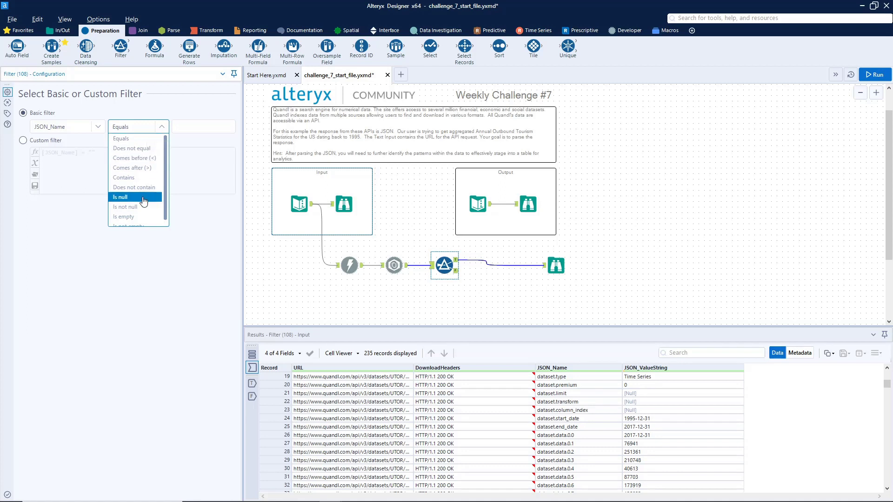
left_click(138, 178)
type("dataset.d")
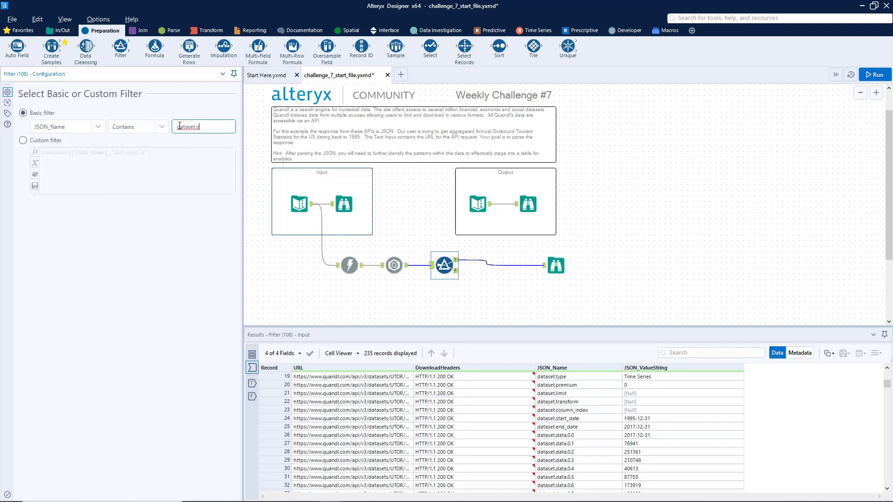
type("ata")
key("ctrl+r")
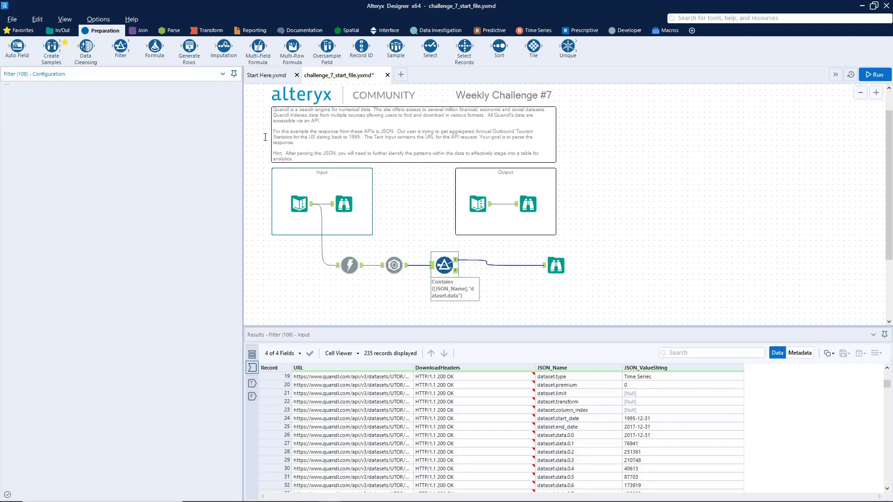
- Review the 210 filtered records, checking the first and last JSON_Name values
left_click(555, 266)
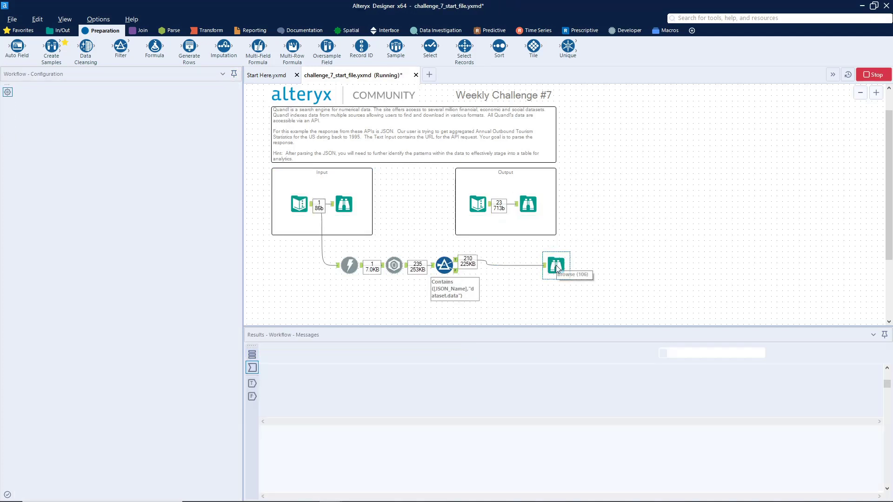
scroll(547, 389, "up", 3)
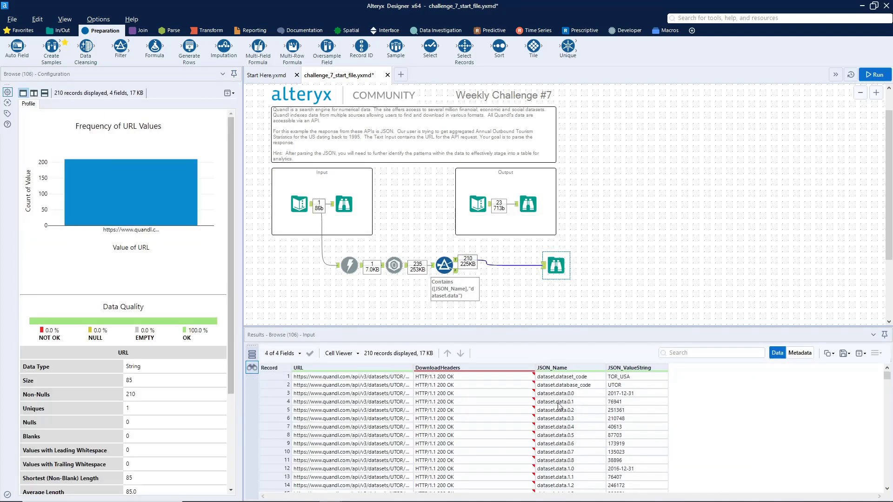
left_click_drag(556, 379, 619, 387)
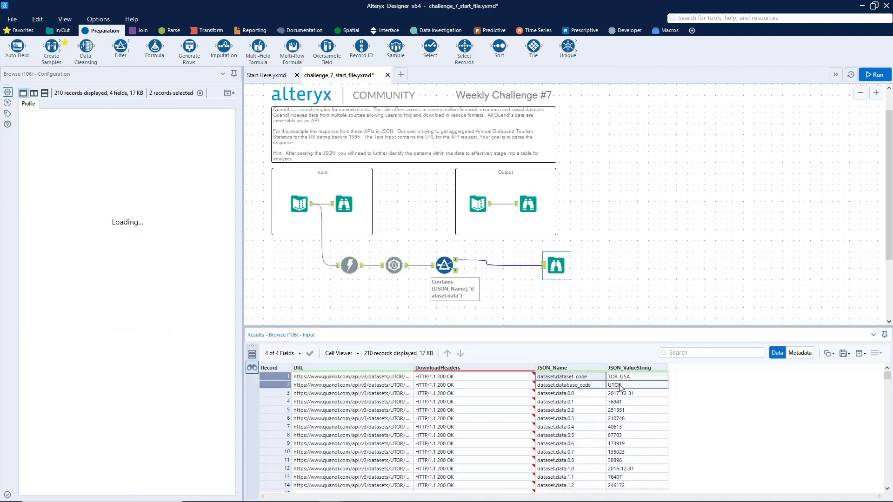
scroll(566, 390, "down", 20)
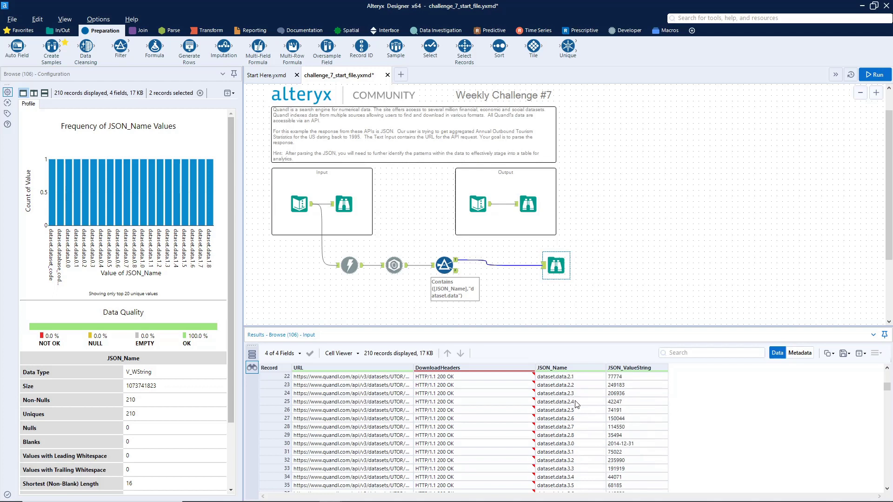
scroll(575, 406, "down", 20)
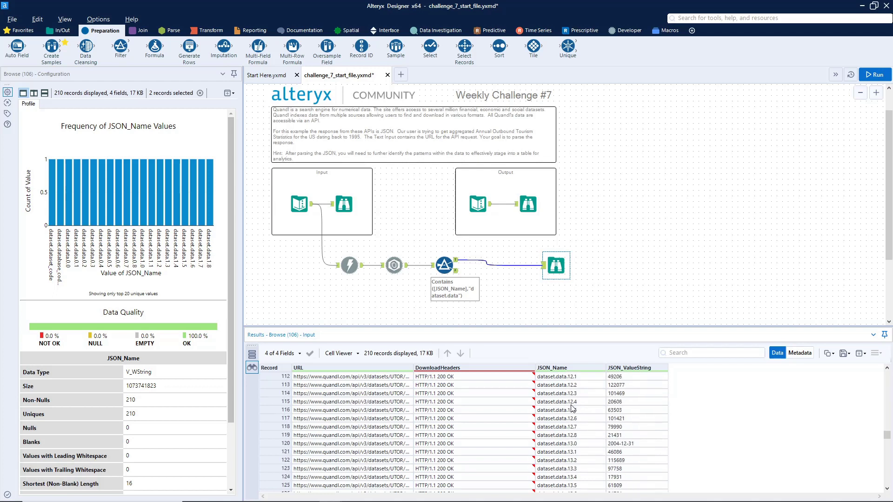
scroll(570, 410, "down", 10)
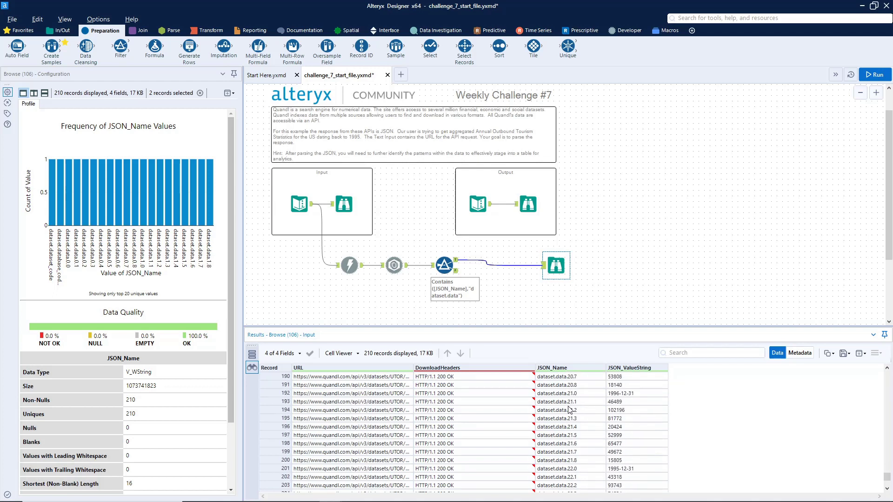
left_click(577, 486)
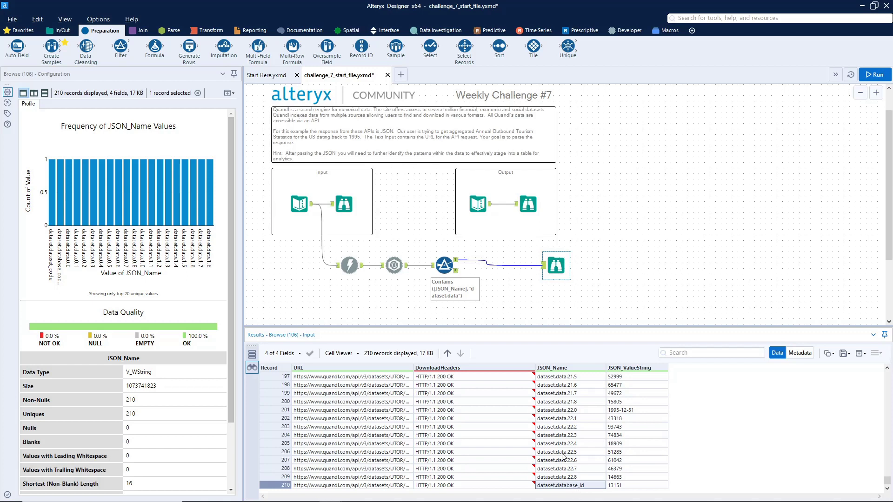
scroll(569, 432, "up", 20)
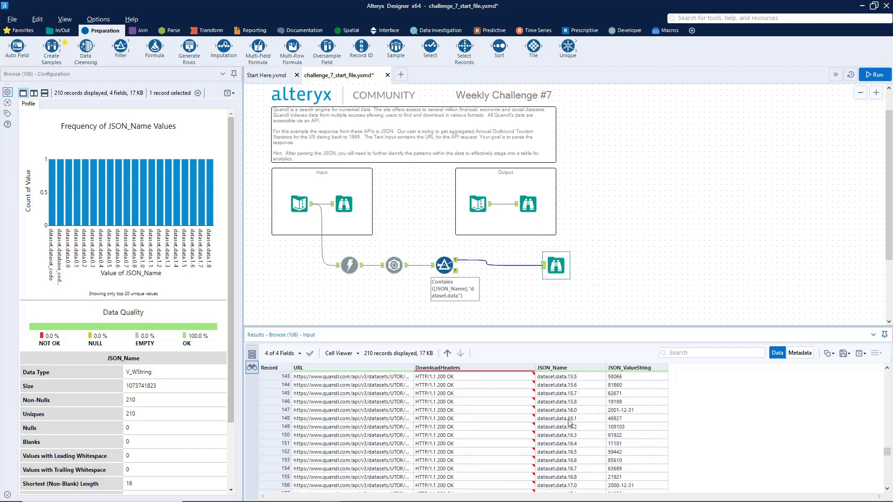
scroll(568, 421, "up", 20)
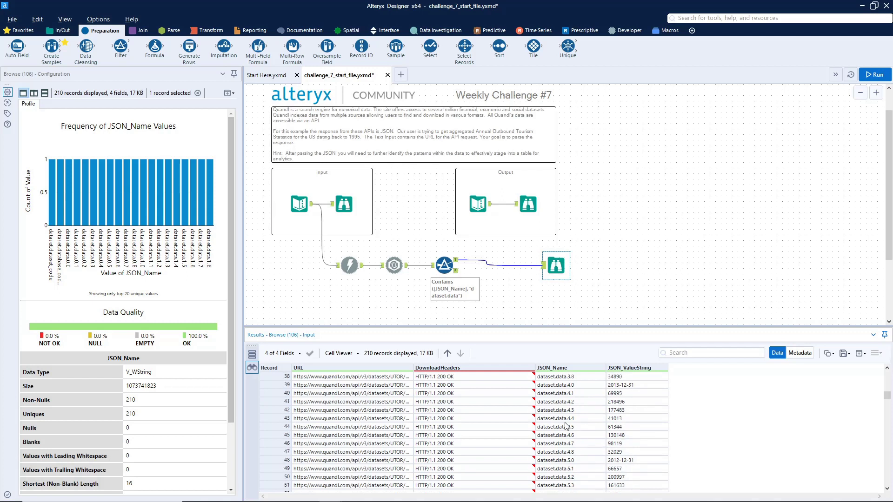
scroll(567, 428, "up", 4)
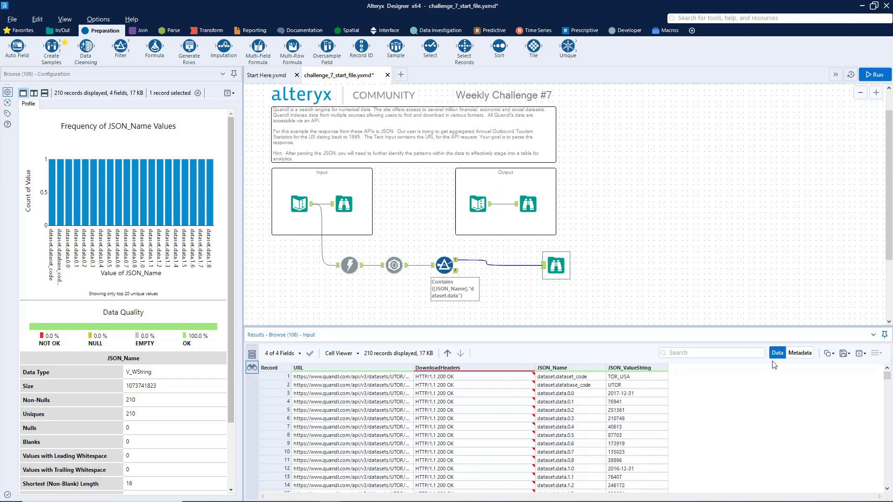
left_click_drag(887, 375, 887, 483)
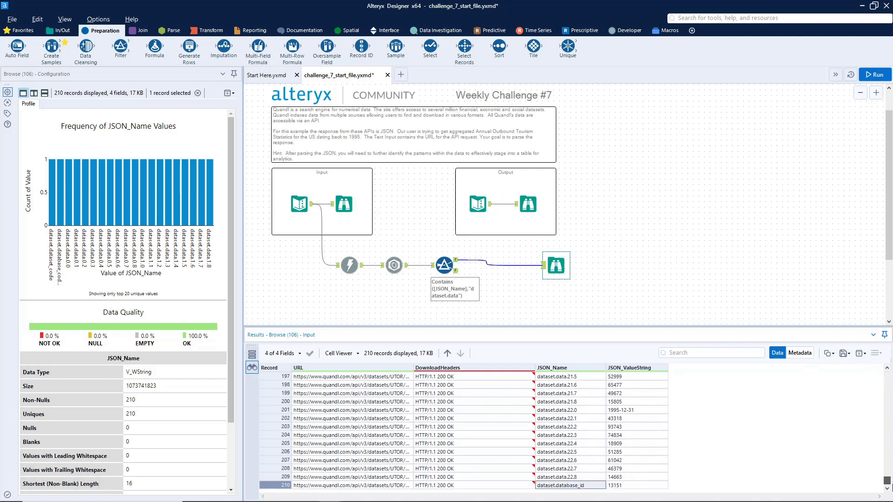
left_click(587, 478)
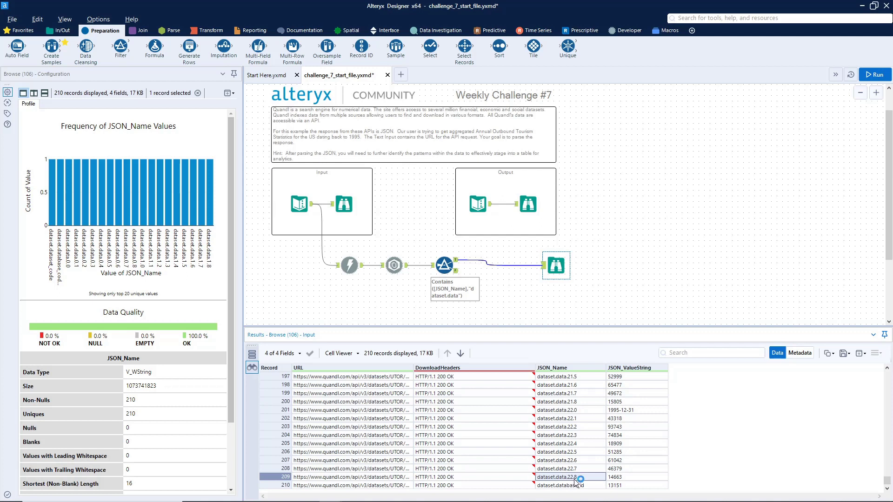
scroll(580, 392, "up", 11)
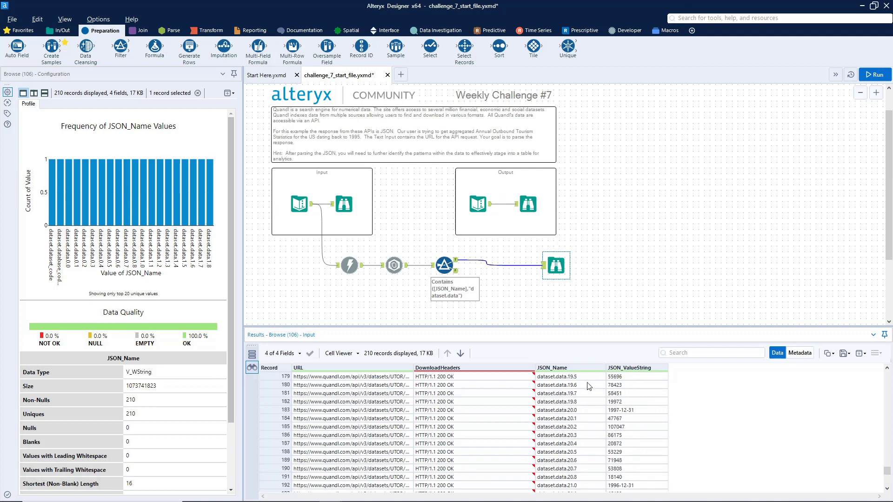
- Extend the custom filter with AND Length([JSON_Name]) <= 17 and rerun
left_click(444, 265)
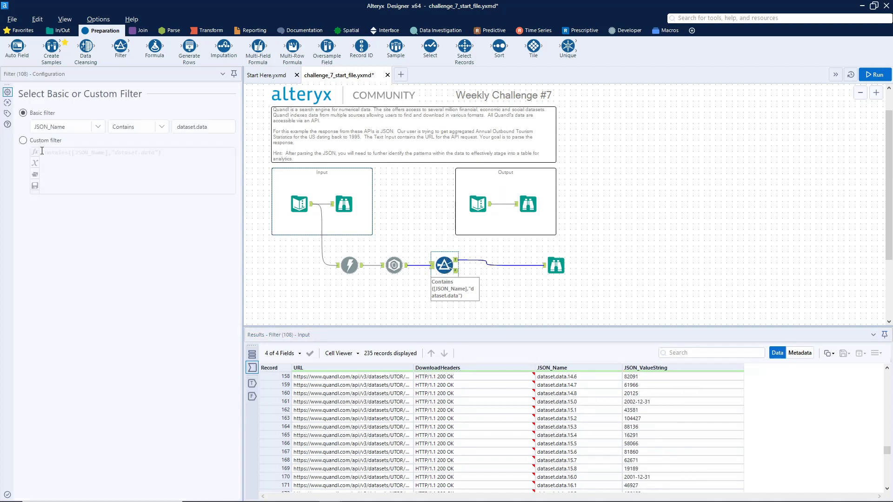
left_click(46, 140)
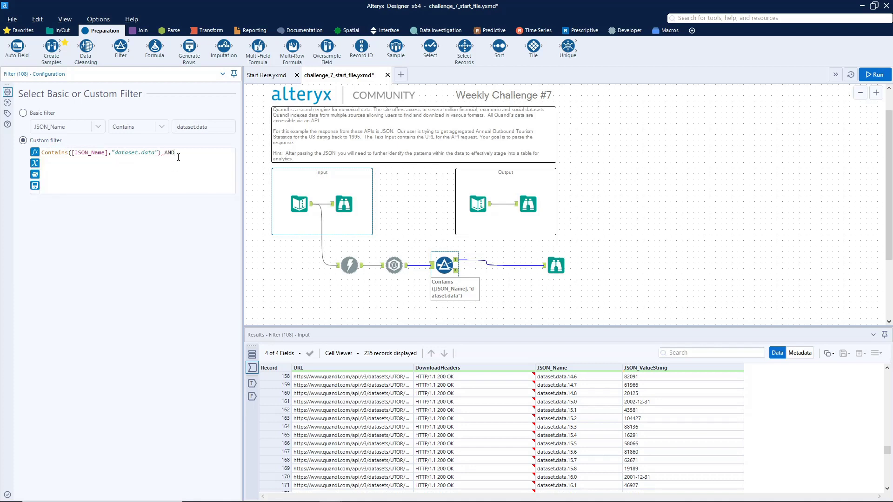
type("AND Len")
key("Return")
type("[J")
key("Return")
left_click(393, 272)
key("ctrl+r")
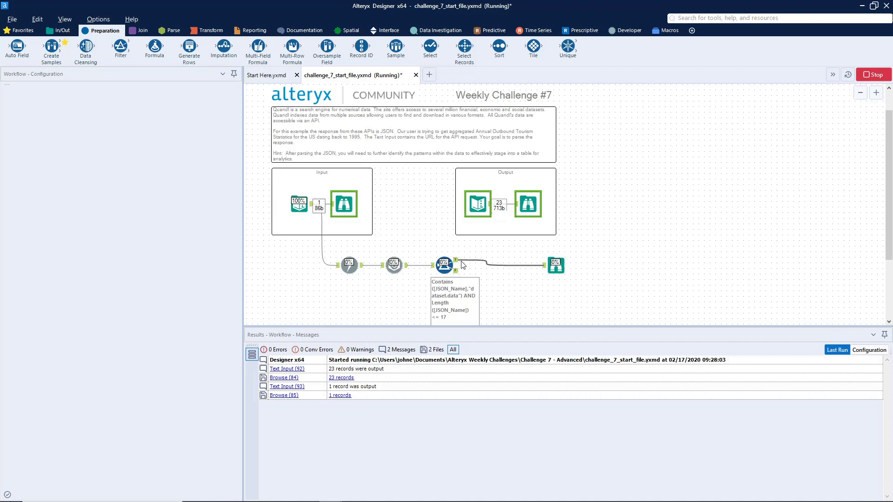
- Check that 207 records now reach the Browse output
left_click(457, 264)
left_click(556, 265)
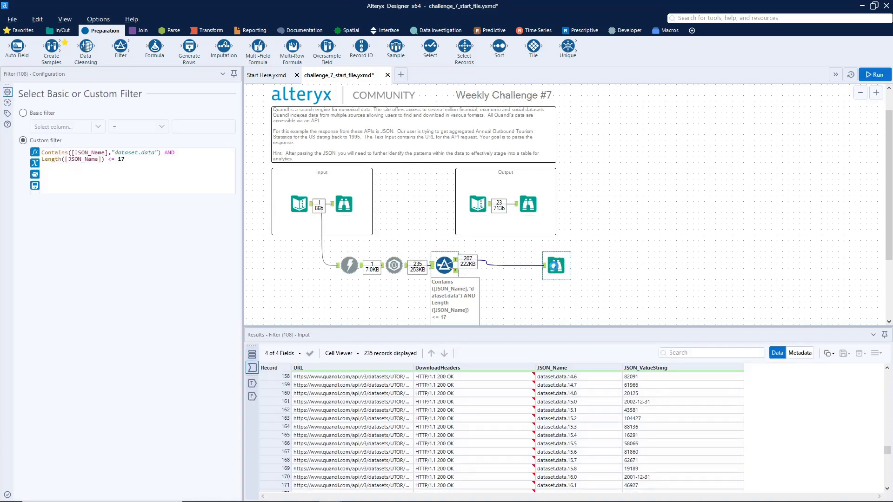
scroll(593, 428, "down", 7)
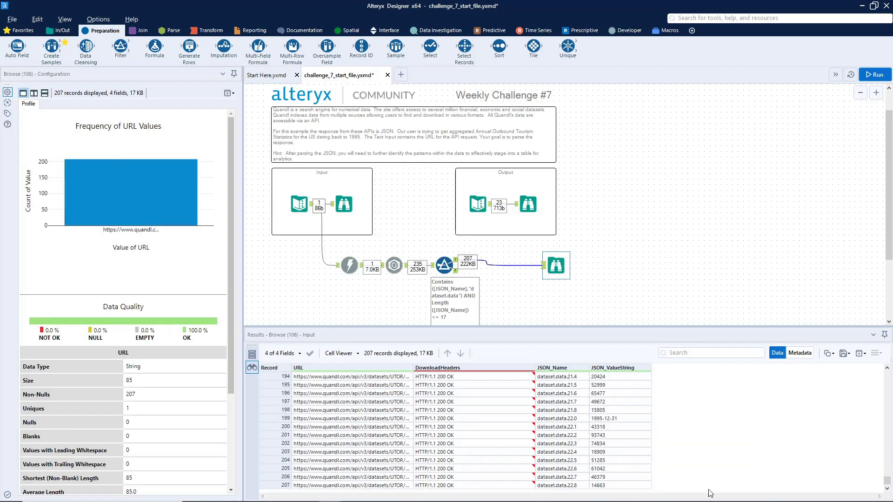
scroll(577, 414, "up", 20)
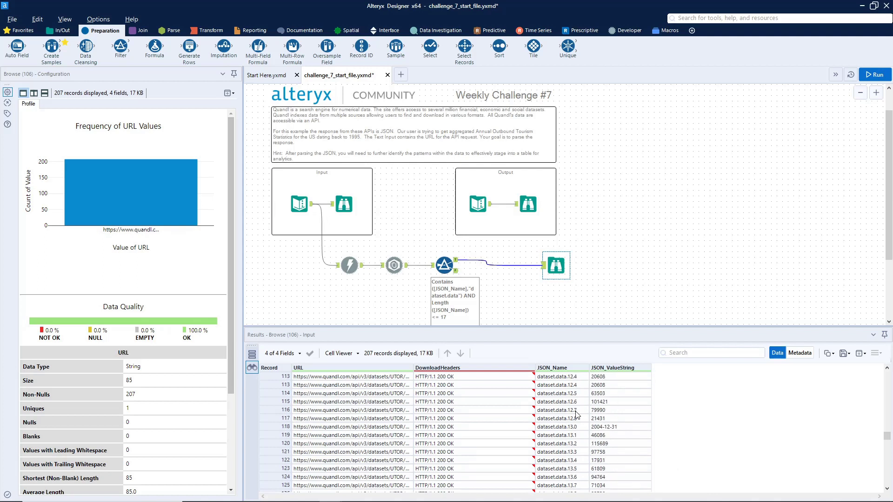
scroll(577, 414, "up", 20)
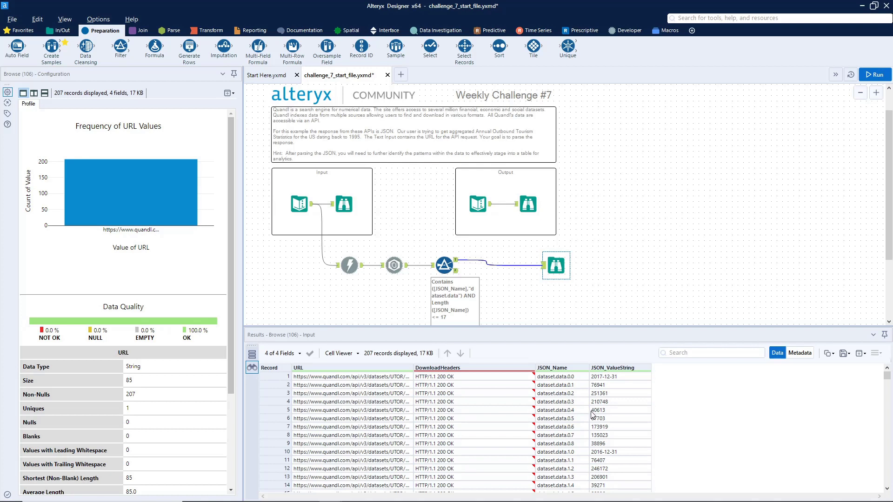
left_click_drag(155, 46, 502, 268)
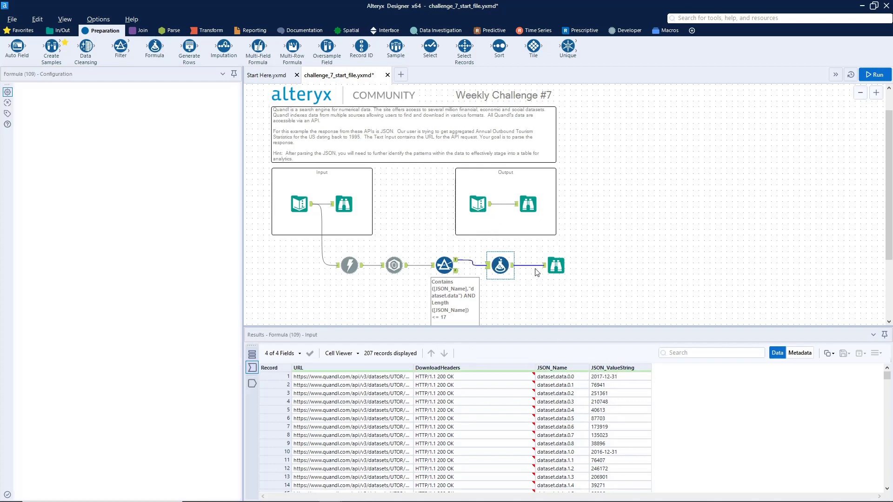
- Overwrite JSON_Name with Replace([JSON_Name],"dataset.data.","") and verify names like 0.0 and 0.1
left_click(68, 100)
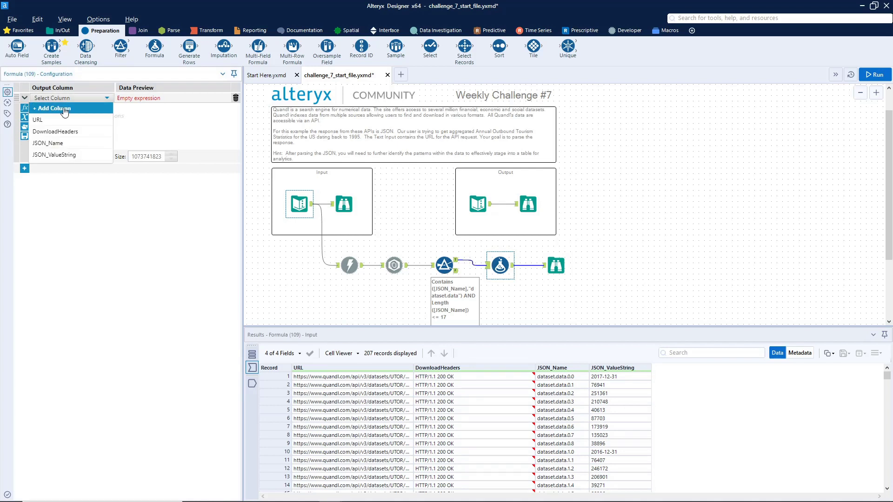
left_click(59, 146)
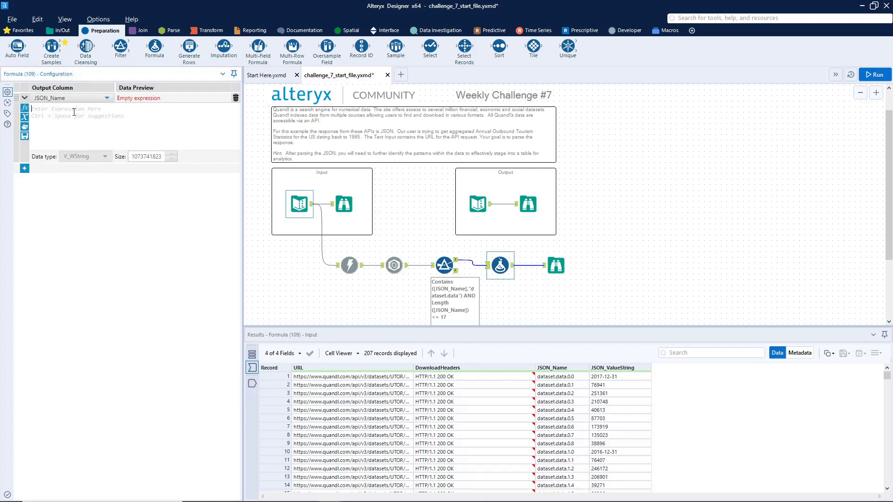
type("rep")
key("Return")
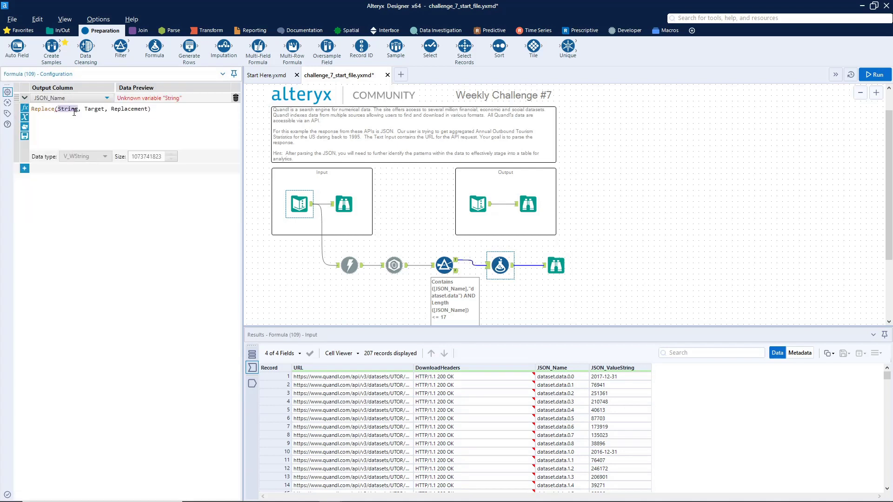
type("[J")
key("Return")
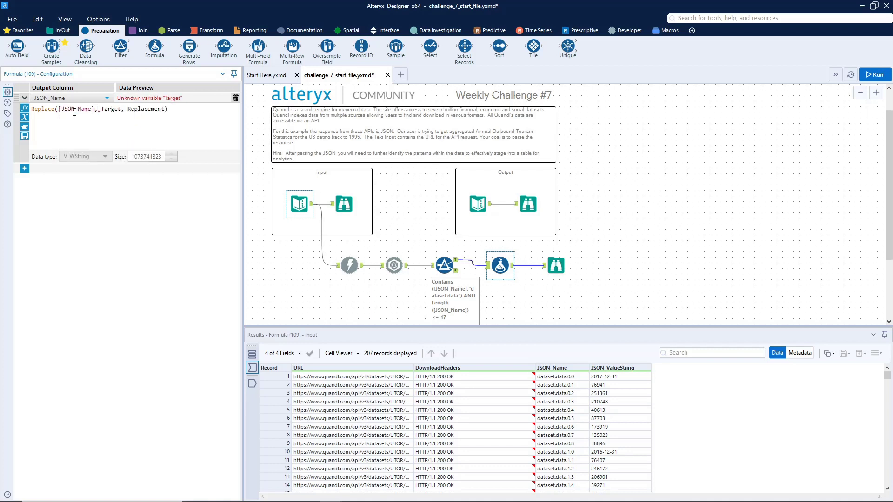
key("shift+End")
type("\"d")
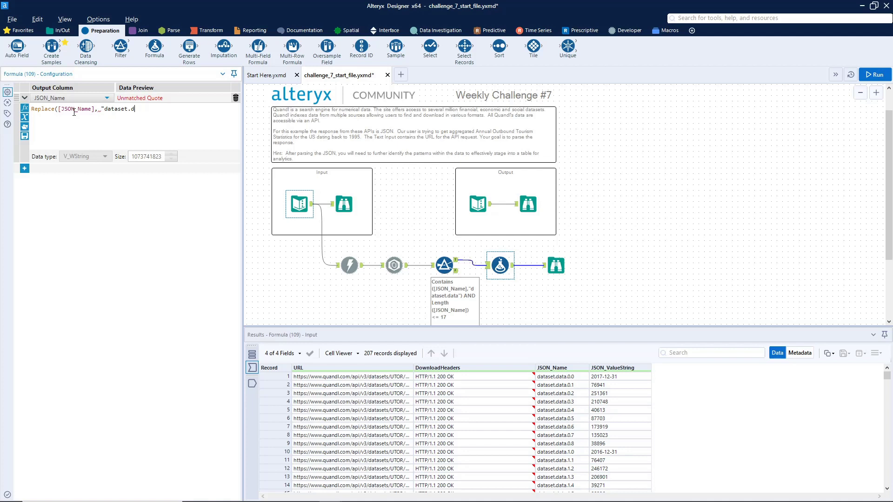
type("ataset.data.\", \"\")")
key("ctrl+r")
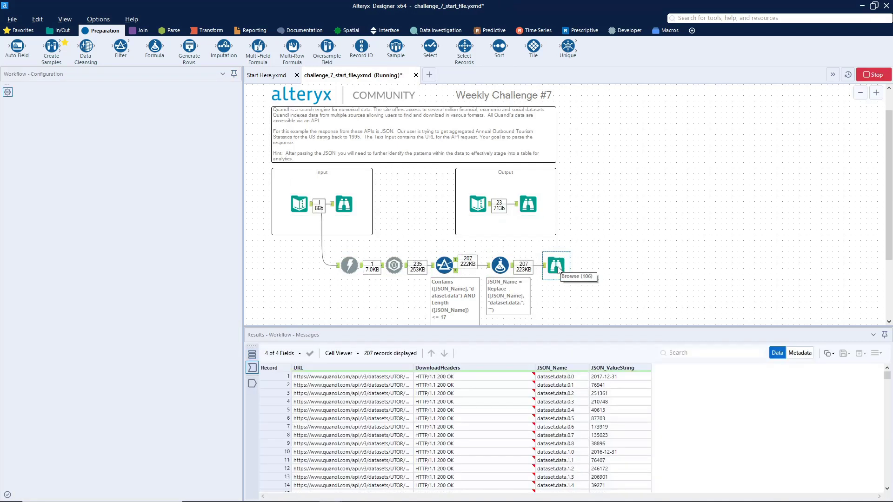
left_click(553, 260)
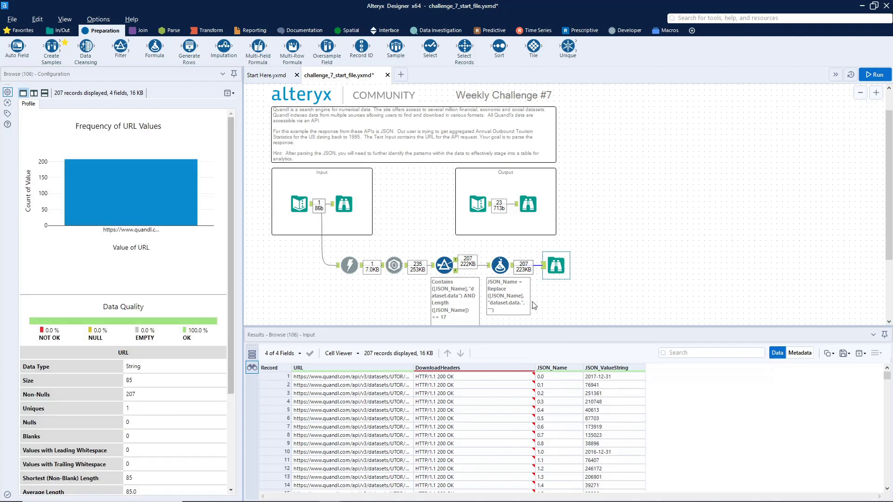
left_click(500, 265)
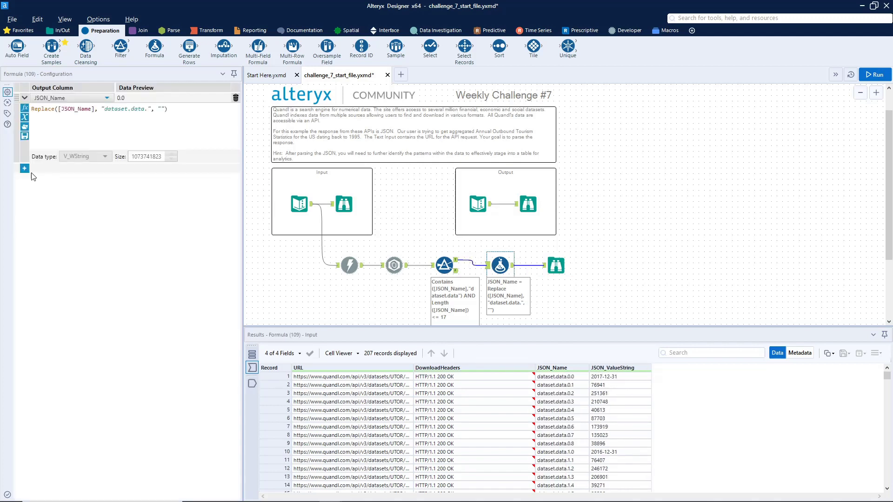
- Add a second formula expression writing to a new column named Row ID
left_click(24, 169)
left_click(52, 169)
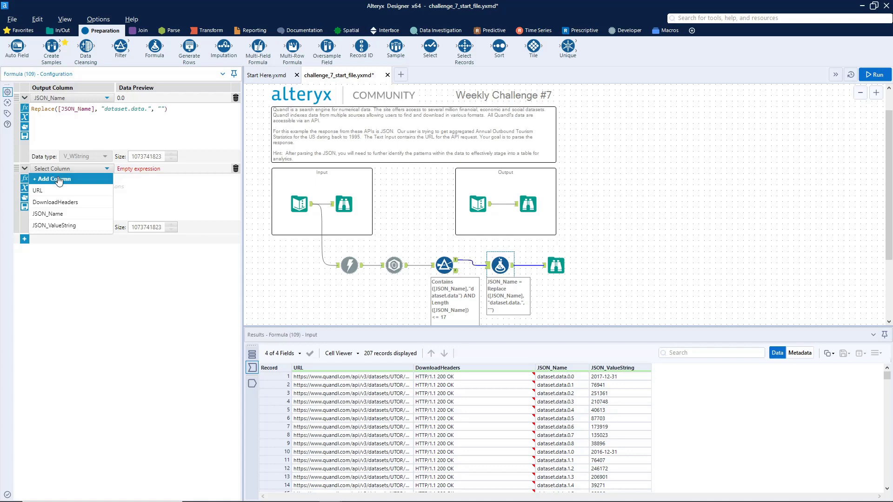
left_click(60, 180)
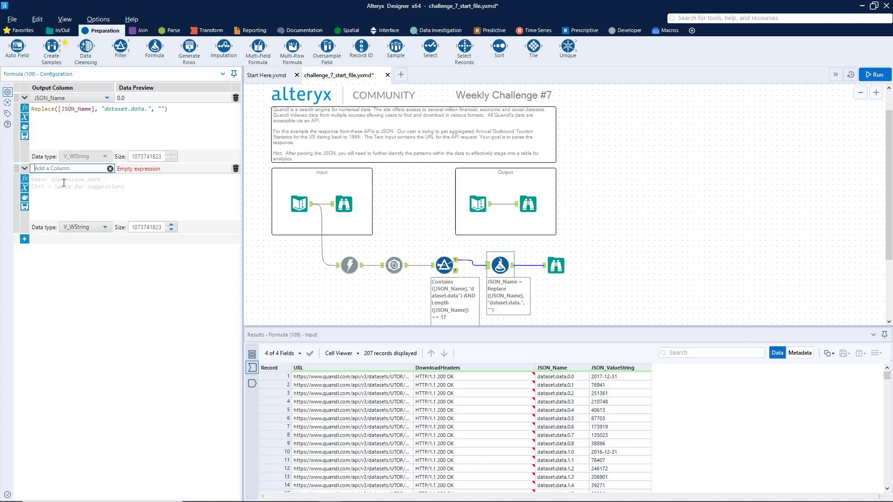
type("Row ID")
- Write the Row ID expression Substring([JSON_Name], 0, FindString([JSON_Name], "."))
left_click(64, 183)
type("sub")
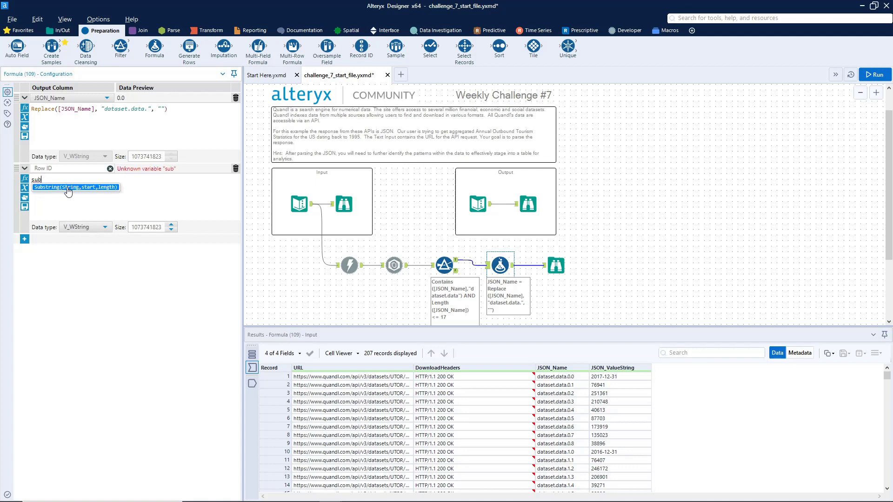
key("Return")
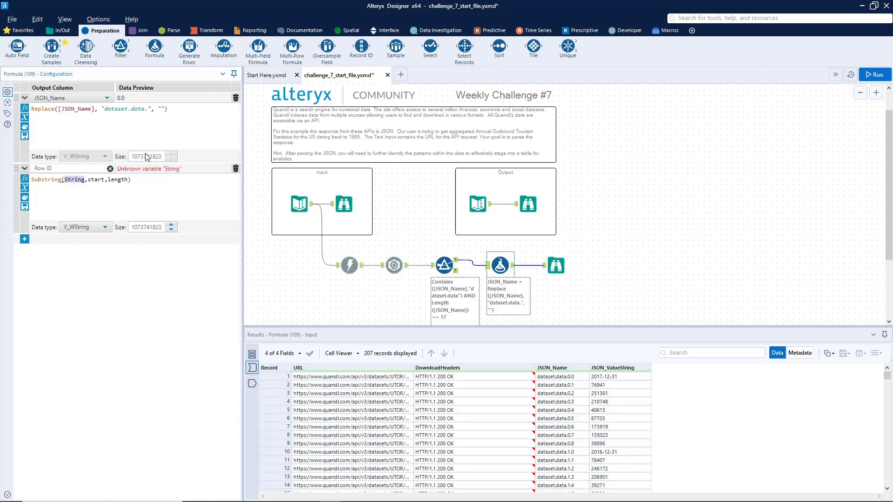
type("[")
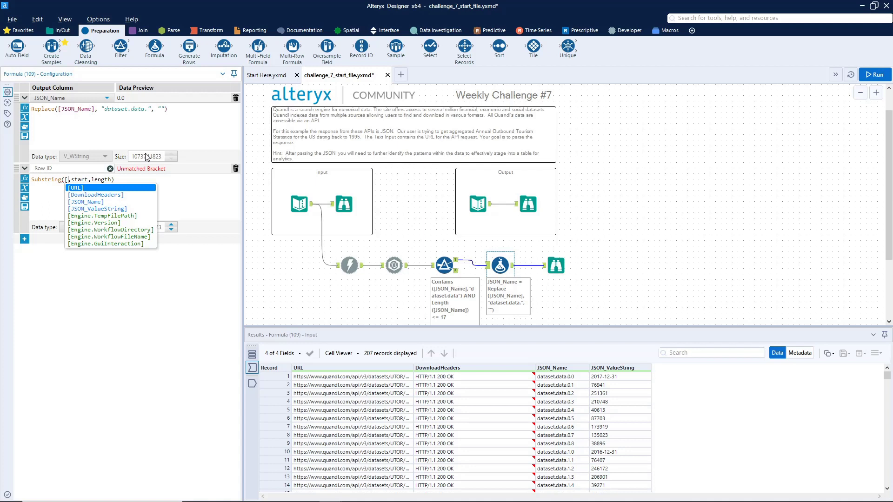
key("Down")
key("Down")
key("Return")
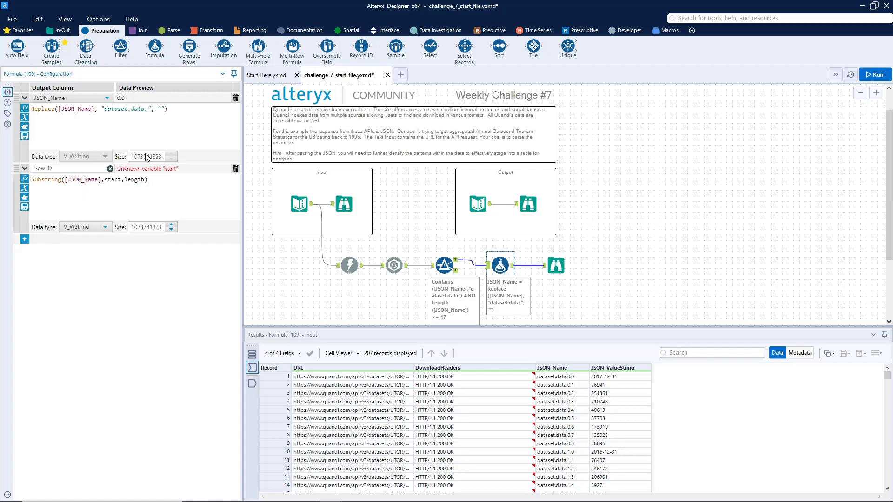
key("shift+End")
key("Delete")
type("0, Find")
key("Return")
type("[J")
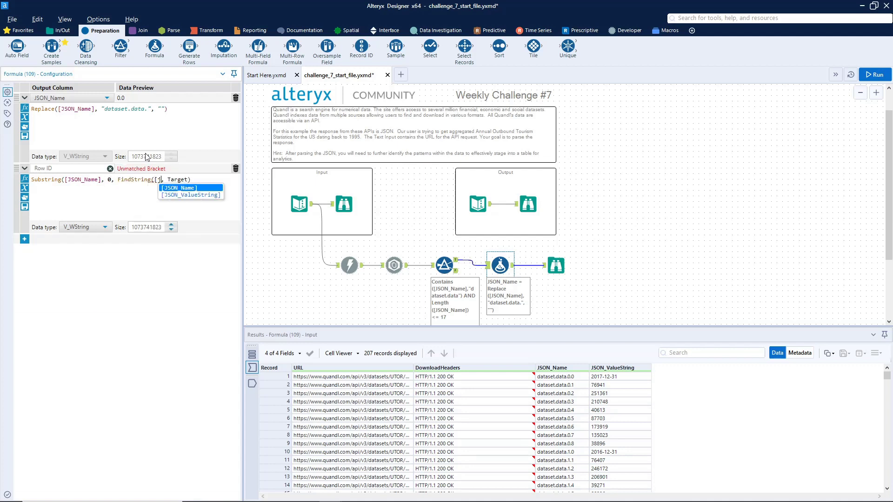
key("Return")
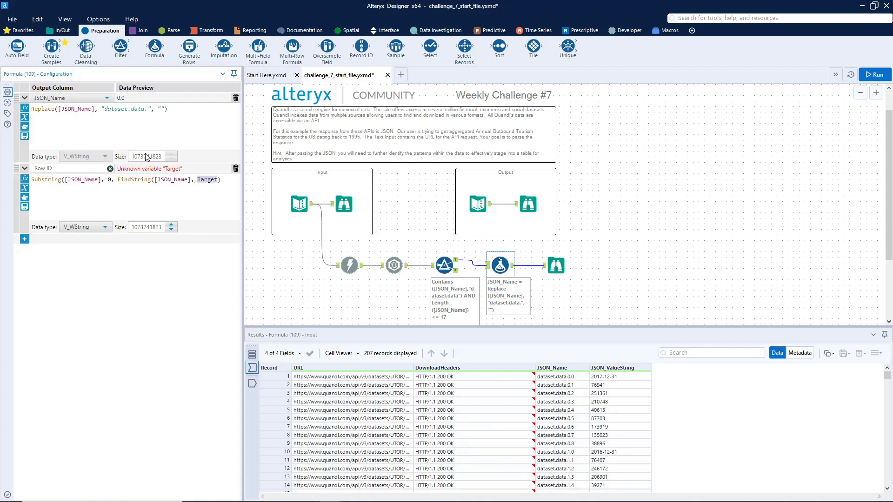
type("\".\")")
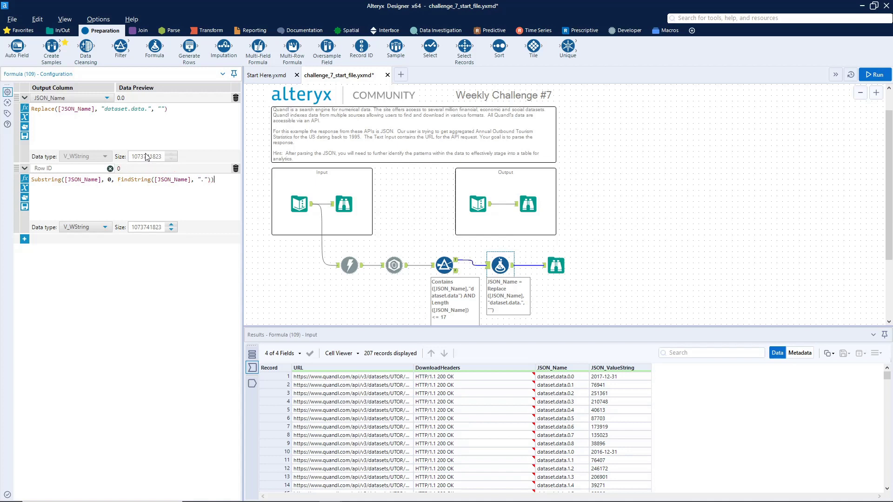
- Make Row ID an Int16 and wrap the expression in tonumber()
left_click(91, 228)
left_click(86, 272)
left_click(32, 182)
type("tonumber(")
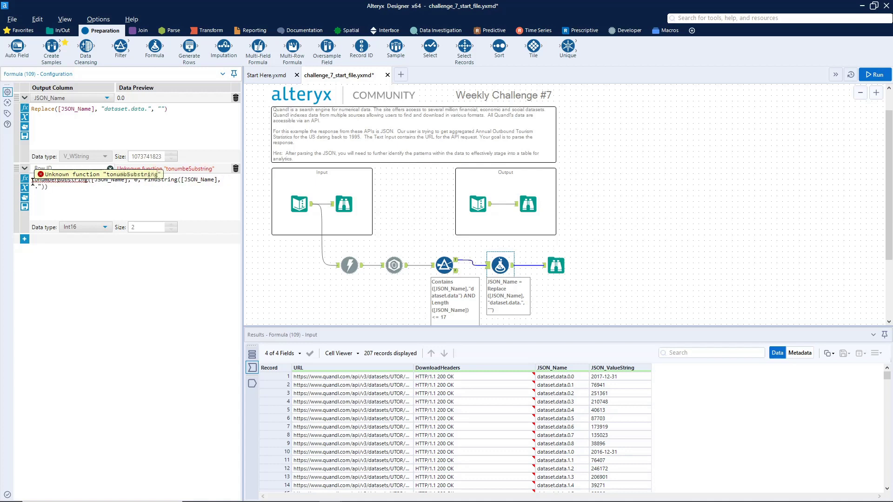
key("Escape")
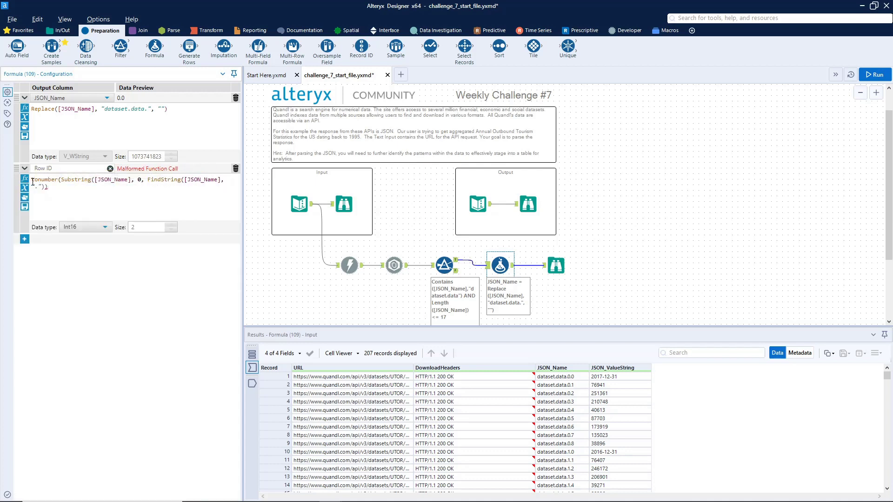
type(")")
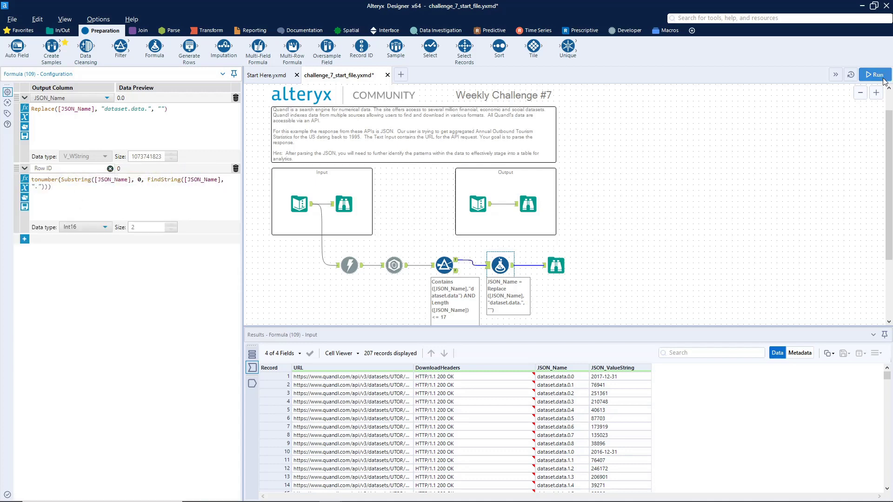
- Rerun and confirm the Row ID column groups the 207 records from 0 to 22
left_click(825, 150)
key("ctrl+r")
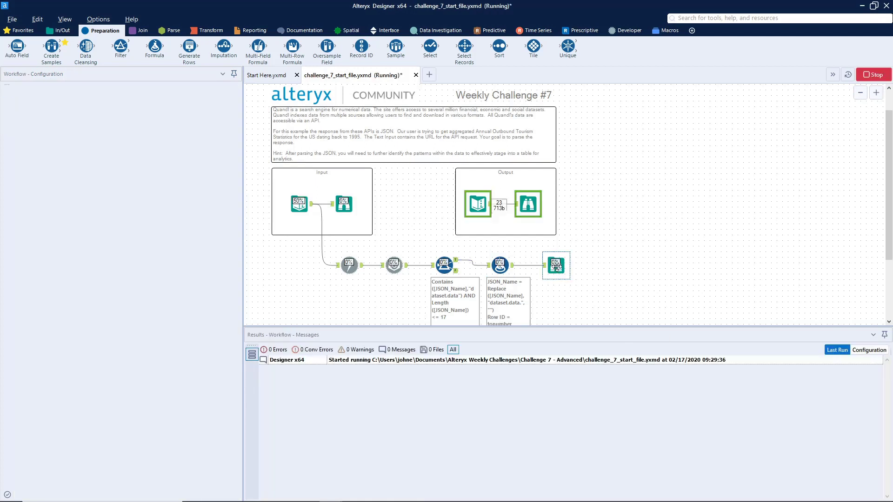
left_click(557, 265)
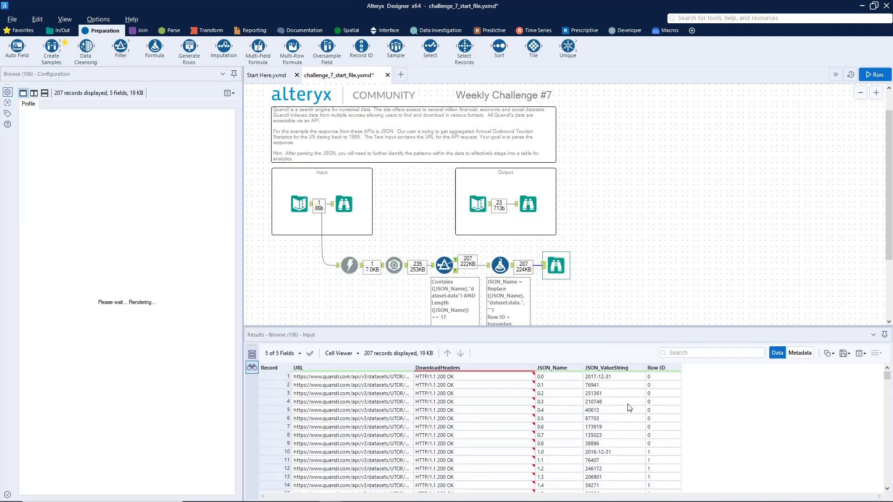
left_click_drag(670, 377, 670, 443)
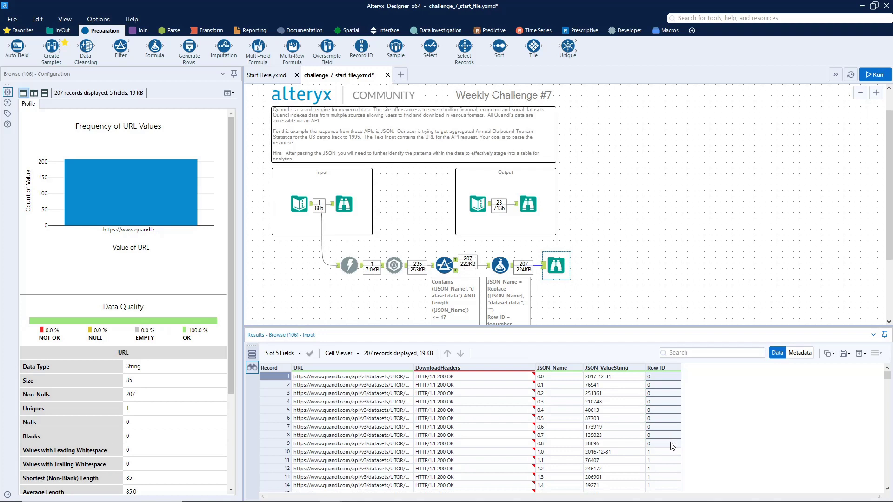
scroll(668, 460, "down", 11)
scroll(669, 460, "down", 20)
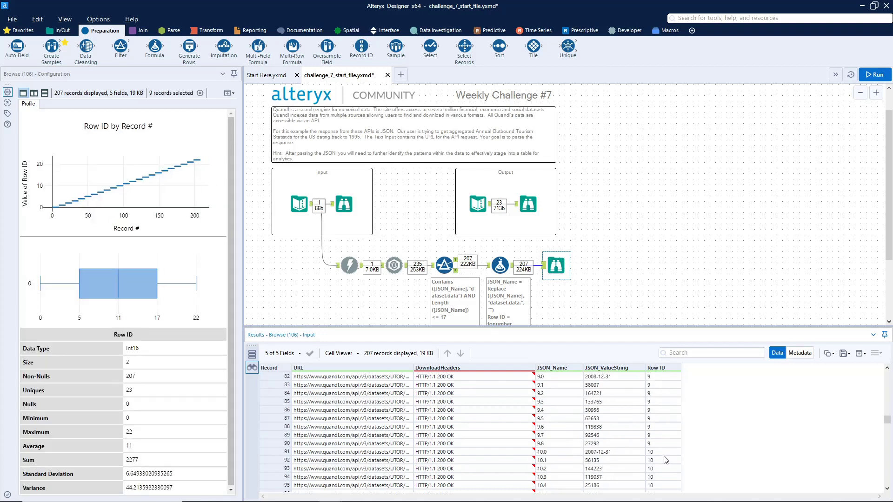
scroll(666, 460, "down", 20)
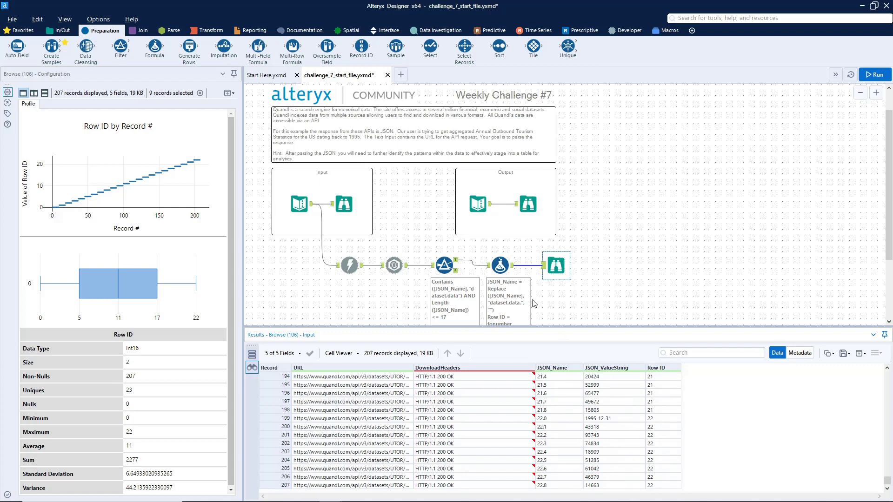
left_click(510, 270)
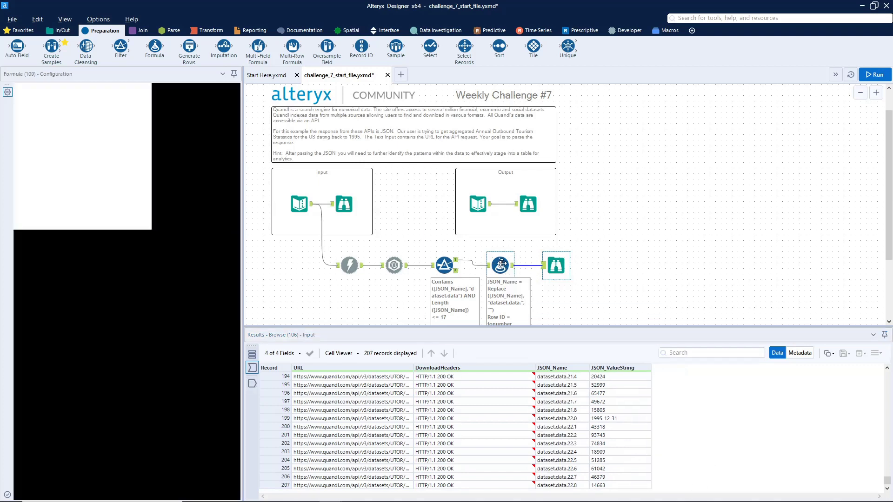
- Add a Col ID output column and start its expression as Replace on the Row ID field
left_click(24, 179)
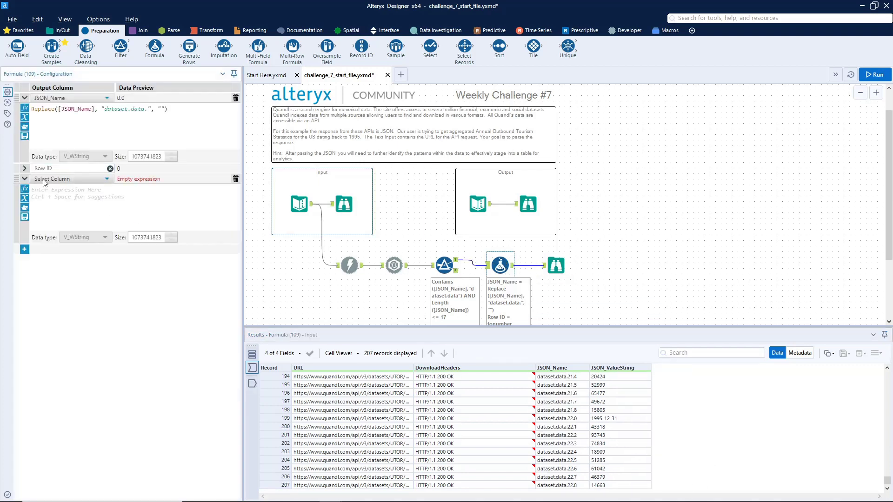
type("Col ID")
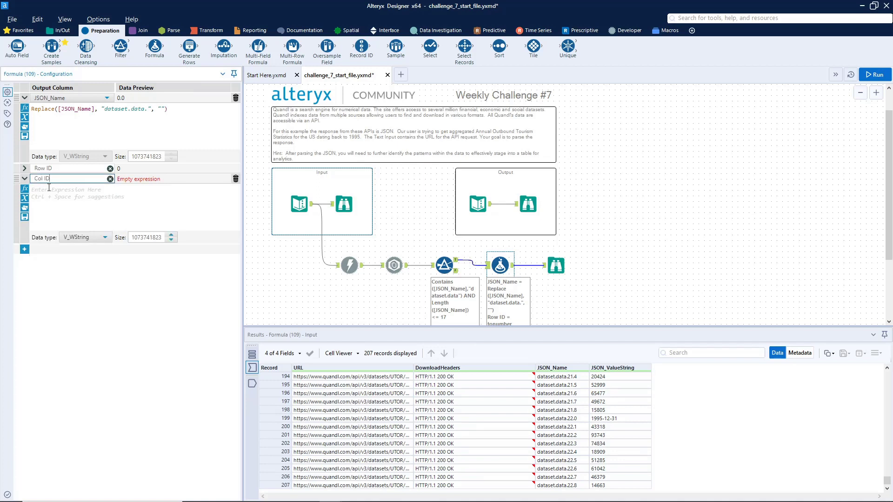
left_click(51, 196)
type("ReplaceC")
key("Return")
key("ctrl+a")
key("Delete")
type("[E")
key("Return")
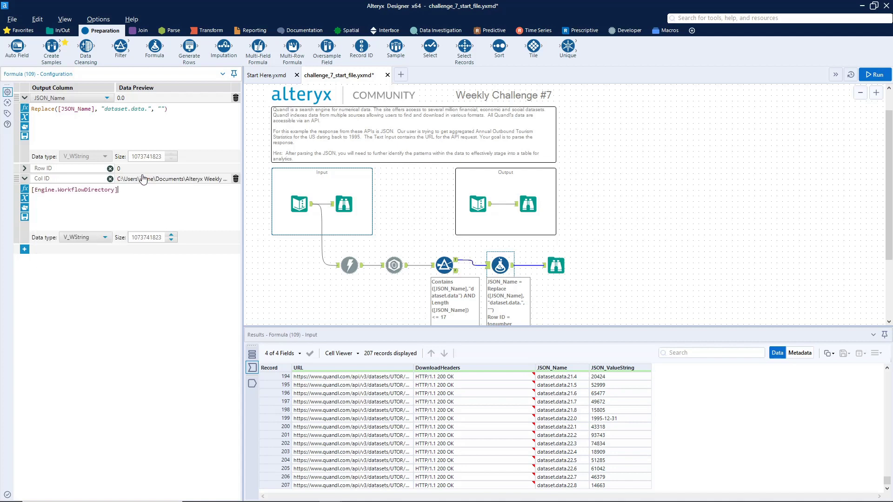
key("ctrl+a")
type("re")
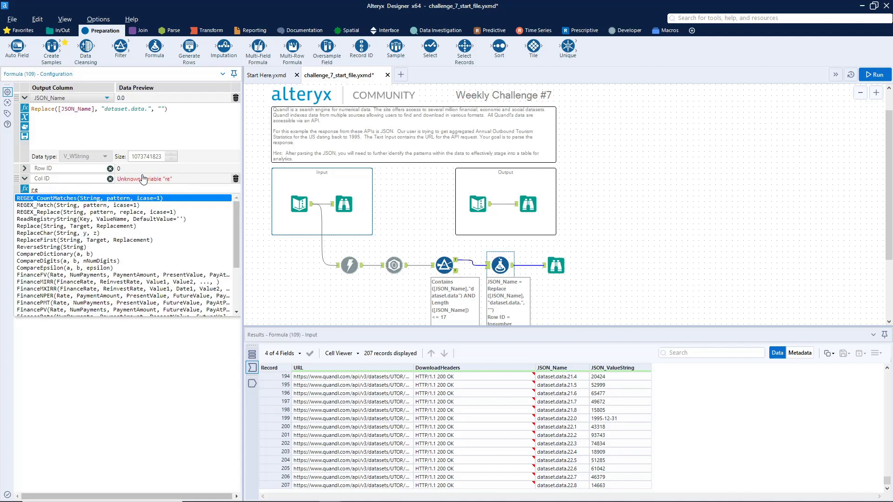
type("pl")
key("Return")
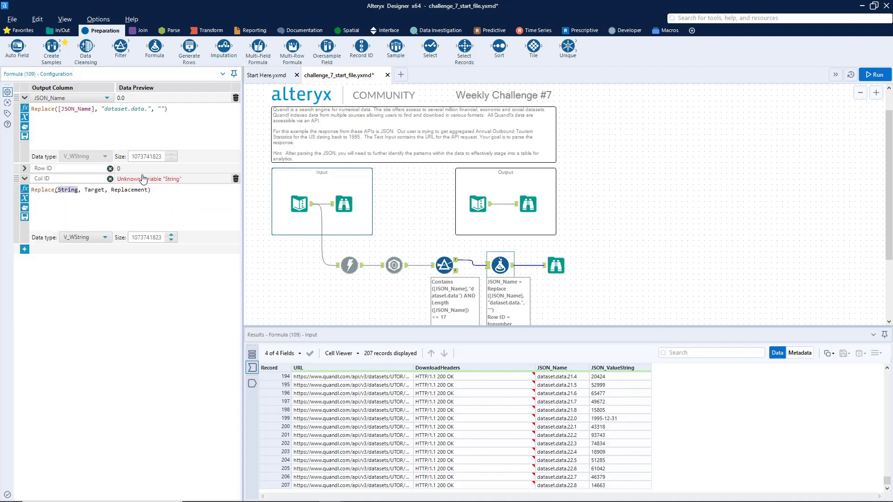
type("[ro")
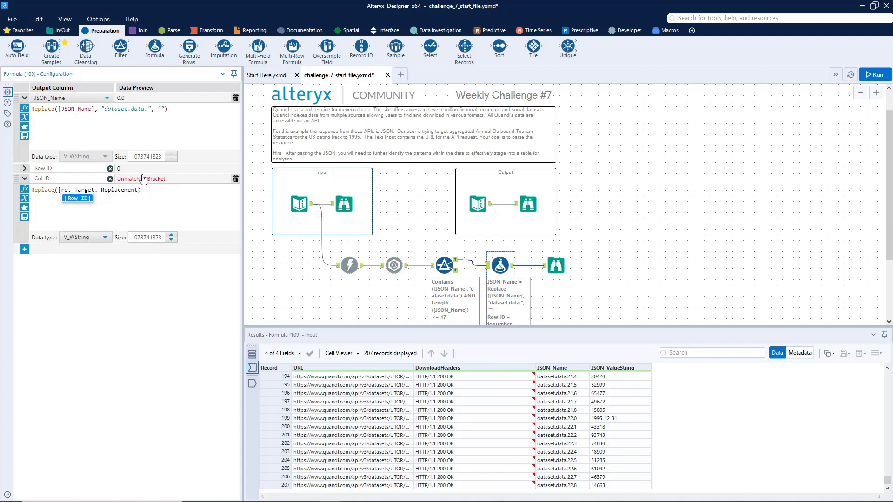
key("Return")
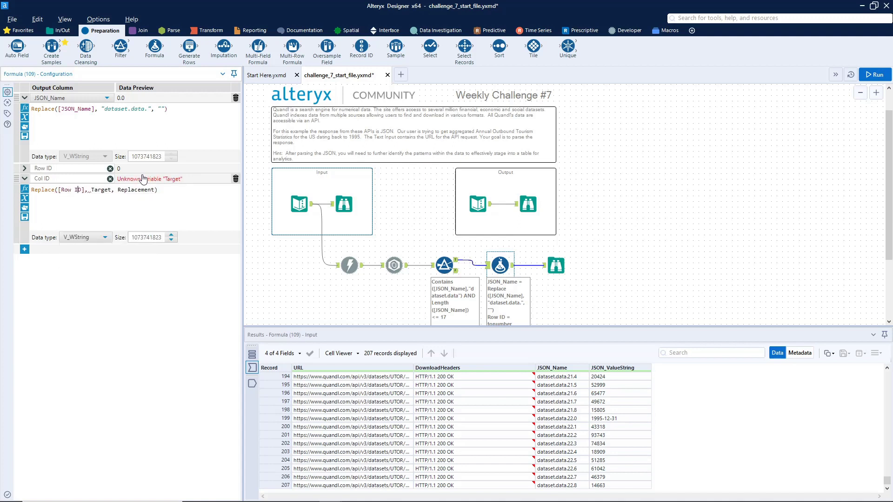
- Complete the Col ID expression as Replace([JSON_Name], ToString([Row ID])+".", "")
key("Left")
key("Left")
key("Left")
key("Left")
key("Left")
key("Left")
key("Left")
key("Left")
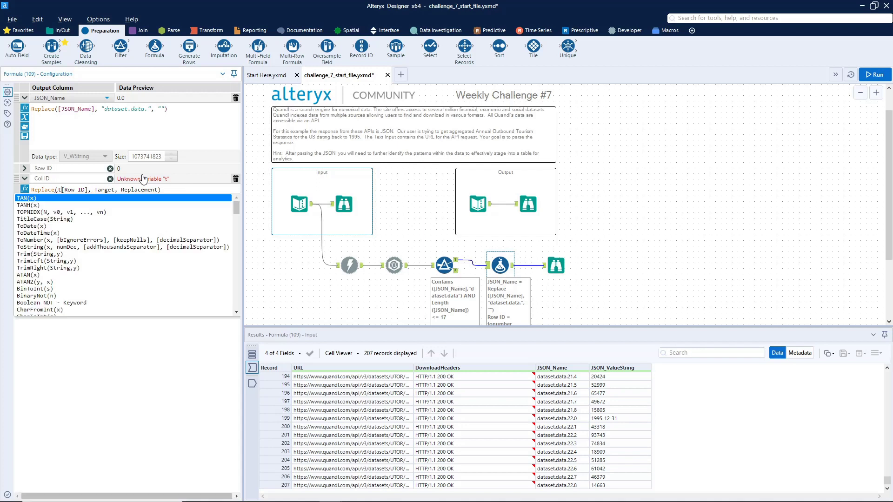
type("tostring(")
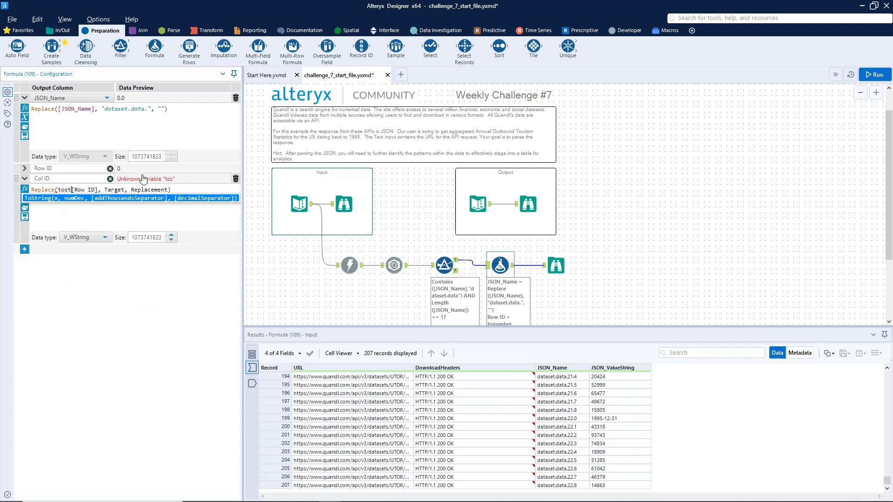
key("Right")
key("Right")
key("Right")
key("Right")
key("Right")
key("Right")
key("Right")
key("Right")
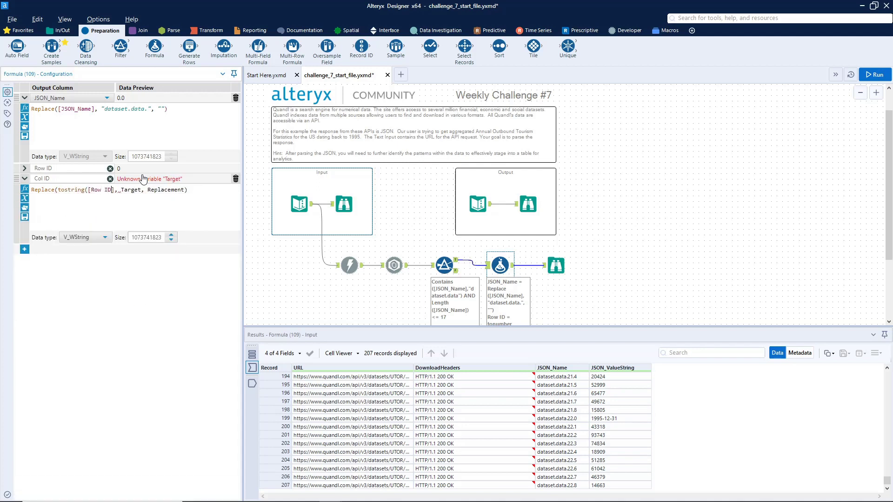
type(")")
key("Right")
key("Right")
key("shift+End")
key("BackSpace")
key("BackSpace")
key("BackSpace")
key("BackSpace")
key("BackSpace")
key("BackSpace")
key("BackSpace")
key("BackSpace")
key("BackSpace")
key("BackSpace")
key("BackSpace")
key("BackSpace")
key("BackSpace")
key("BackSpace")
key("BackSpace")
key("BackSpace")
key("BackSpace")
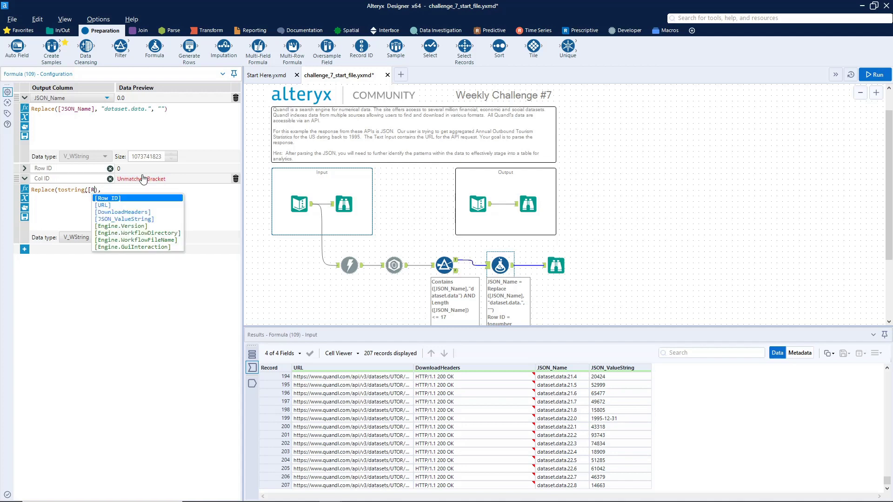
key("BackSpace")
key("BackSpace")
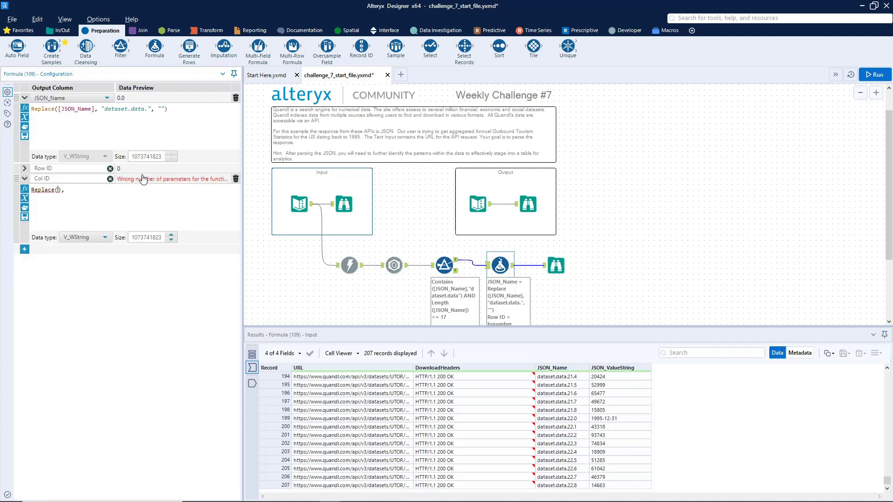
type("[J")
key("Return")
type(", tostri")
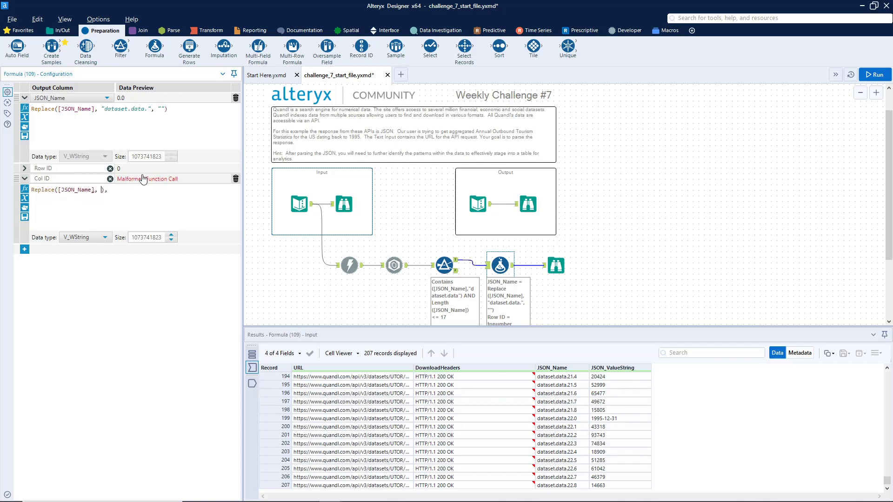
key("Return")
type("[R")
key("Return")
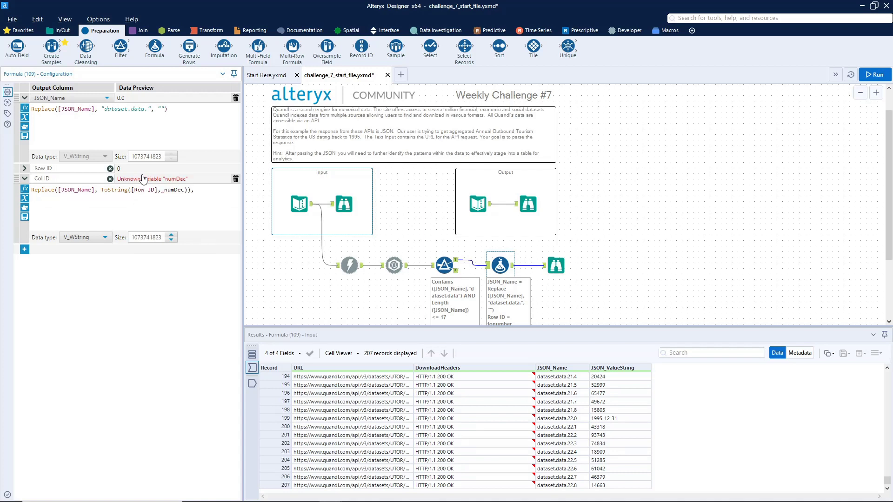
key("Delete")
key("Delete")
key("Delete")
key("Delete")
key("Delete")
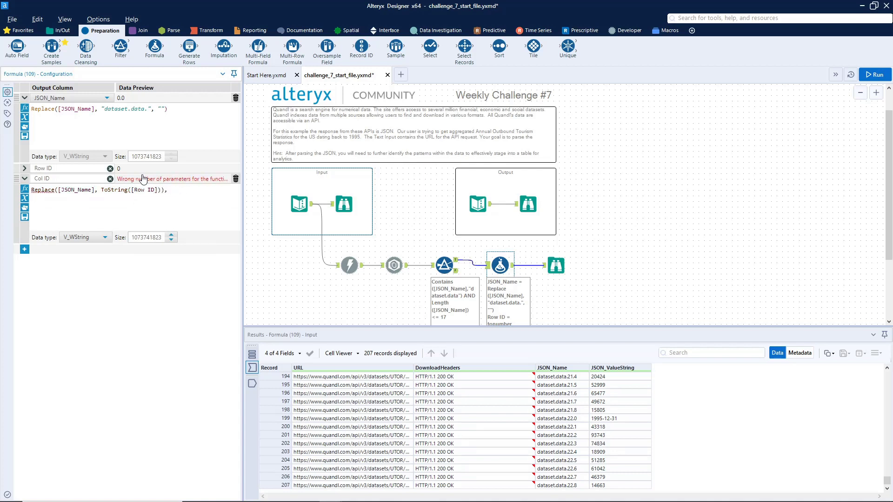
key("Right")
type("+\".\"")
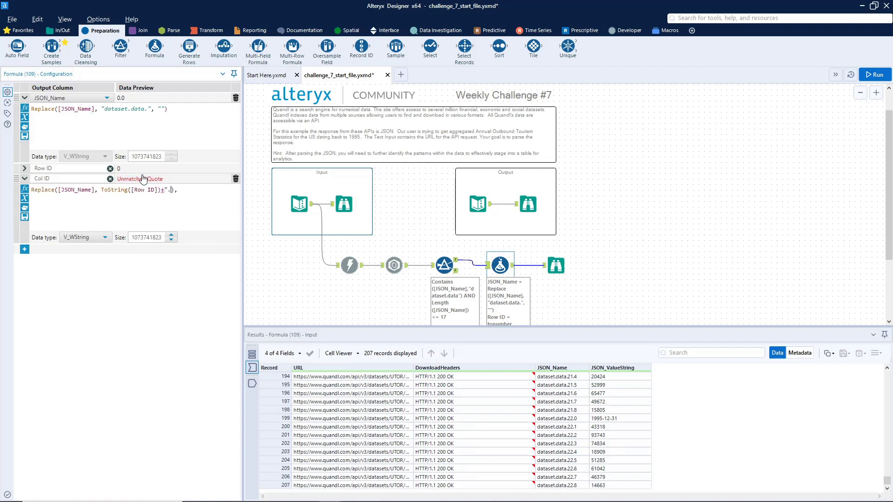
type(", \"\"")
key("BackSpace")
- Set Col ID's data type to Int16 and wrap its expression in ToNumber()
left_click(93, 238)
left_click(88, 279)
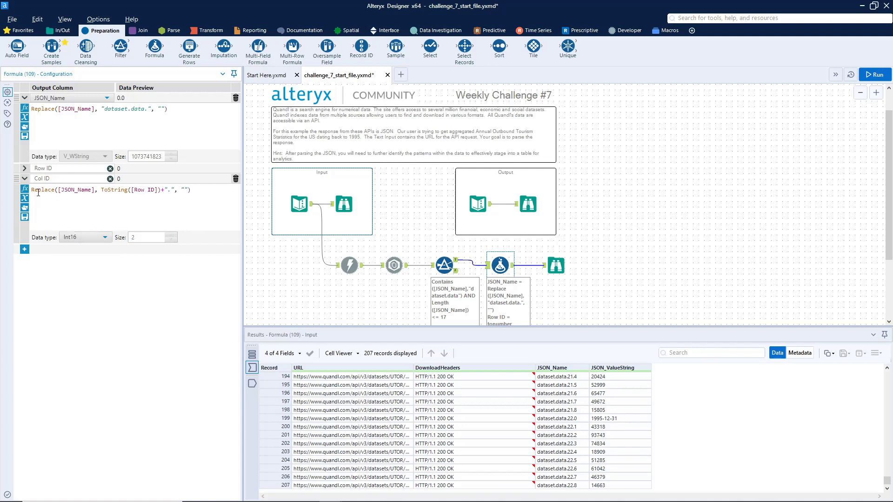
left_click(31, 191)
type("ToNumber(")
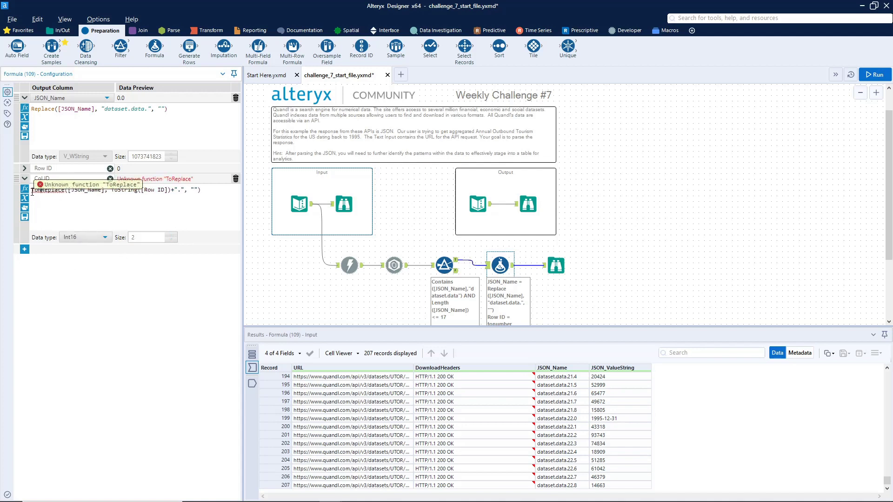
key("End")
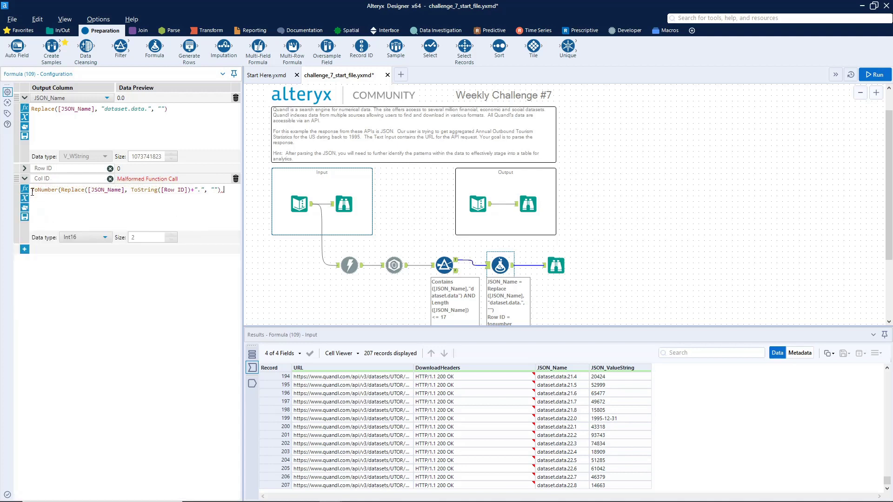
type(")")
scroll(378, 175, "up", 1)
- Commit the formula and check the Row ID and Col ID values in the final Browse output
left_click(553, 248)
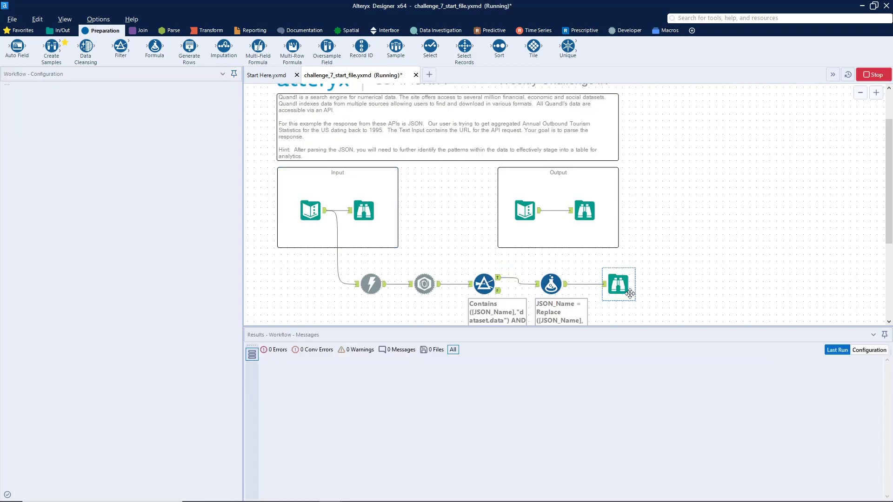
scroll(630, 293, "down", 1)
left_click(622, 243)
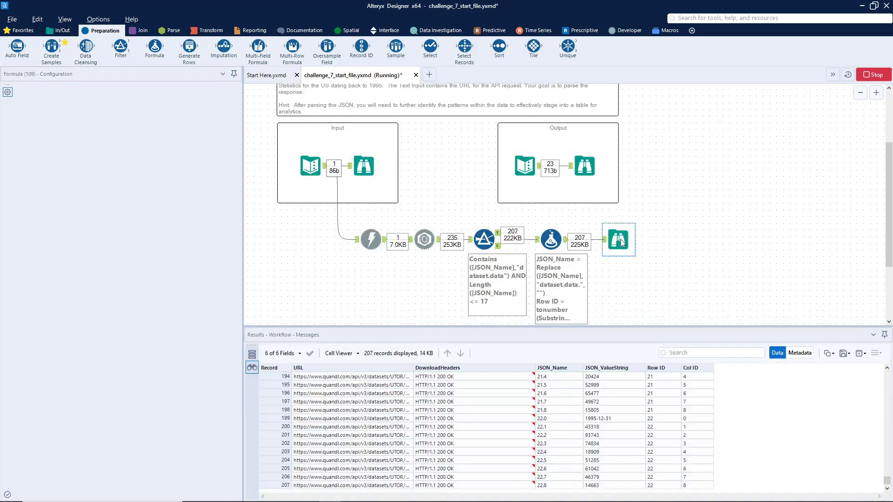
scroll(680, 387, "up", 8)
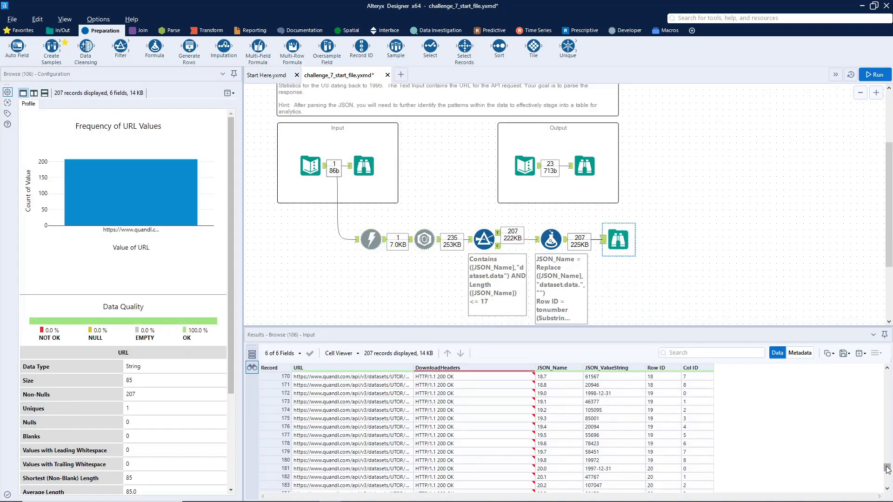
- Move the final Browse tool further to the right
left_click_drag(888, 469, 891, 357)
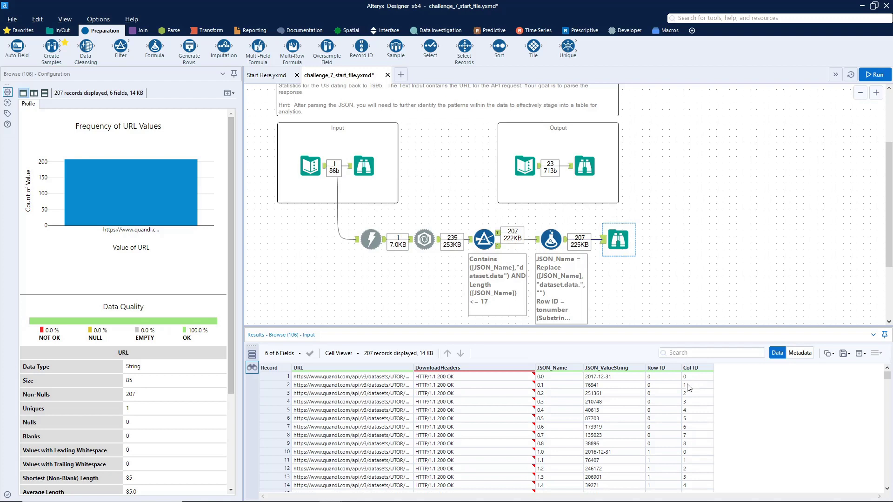
scroll(693, 450, "down", 6)
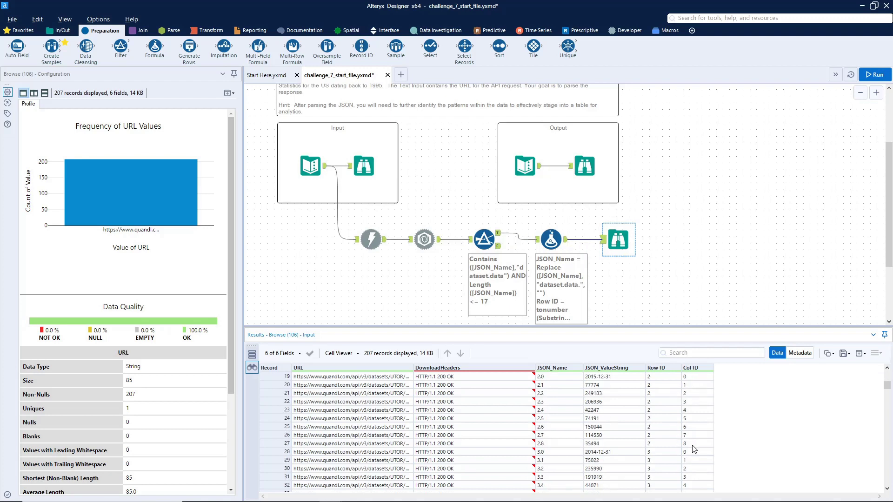
scroll(690, 451, "up", 6)
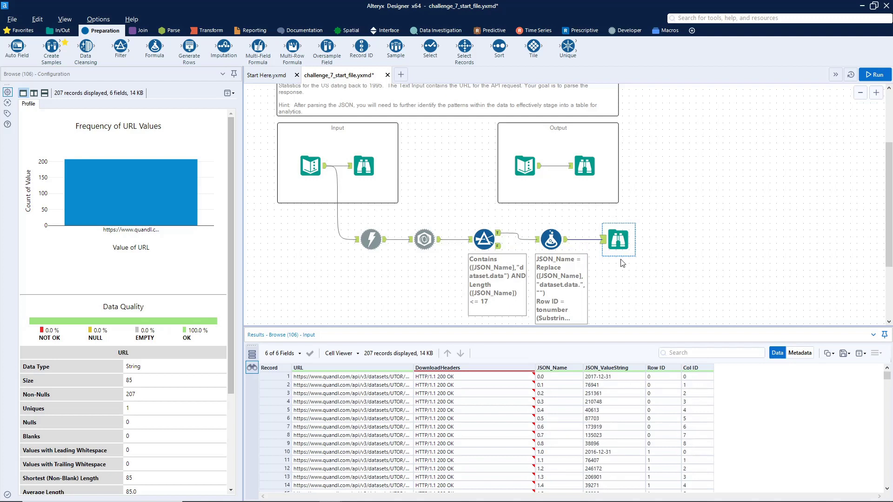
left_click_drag(614, 238, 688, 238)
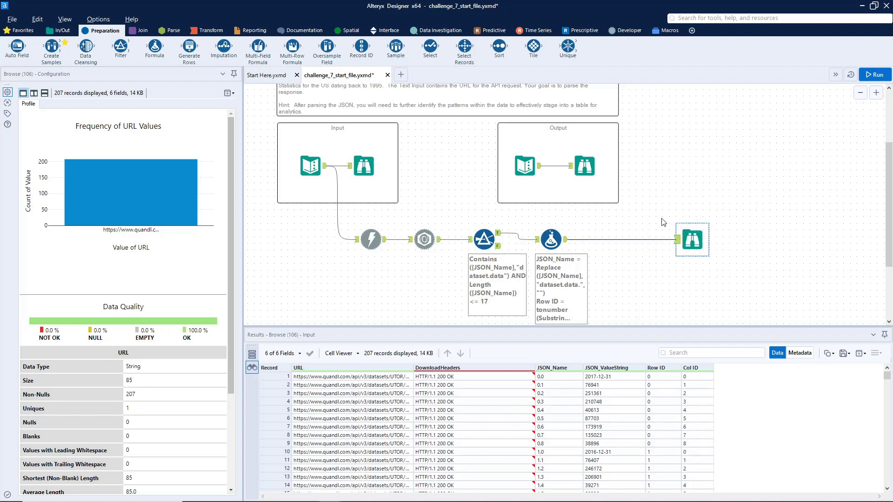
- Insert a Cross Tab grouped by Row ID, headers from Col ID, concatenating JSON_ValueString, and run
left_click(212, 31)
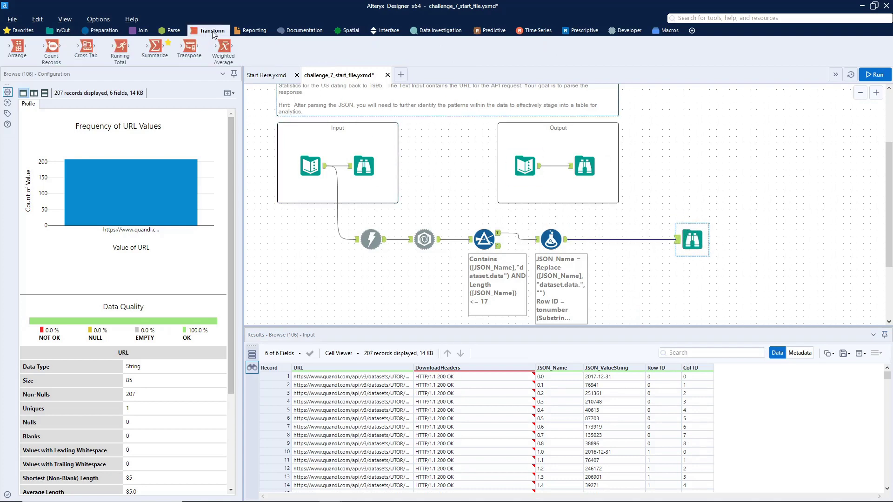
left_click_drag(89, 47, 622, 240)
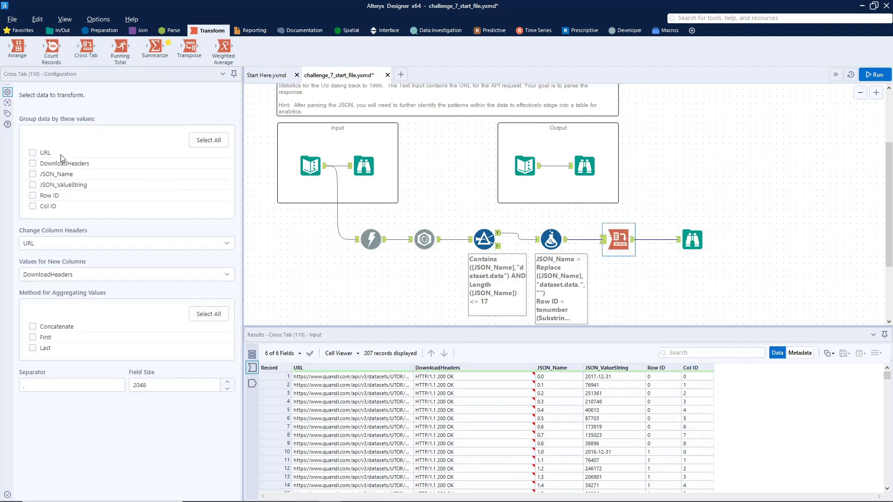
left_click(33, 199)
left_click(52, 245)
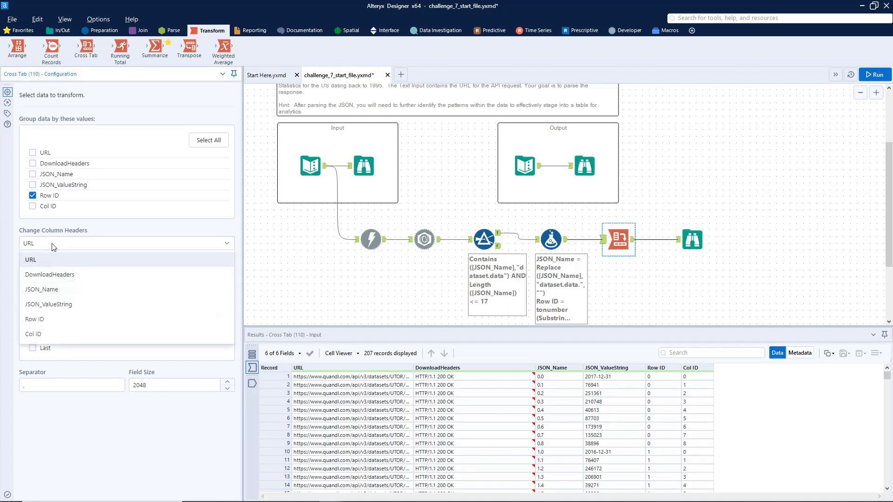
left_click(54, 339)
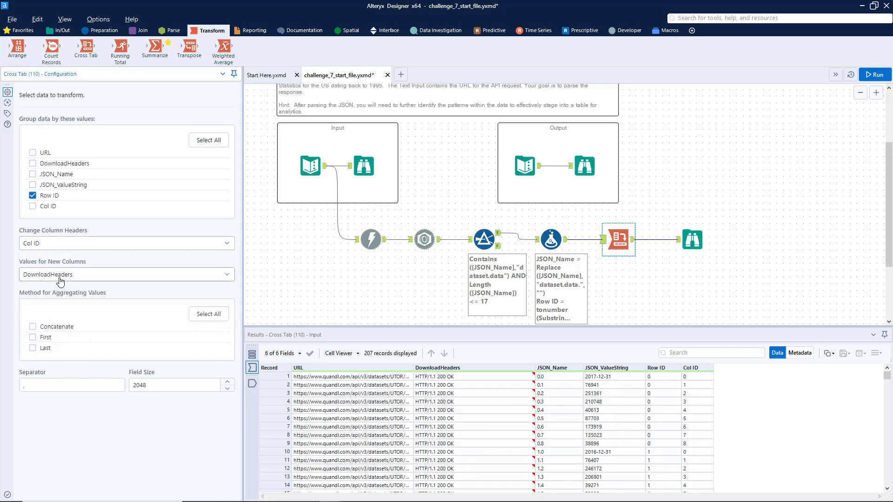
left_click(60, 275)
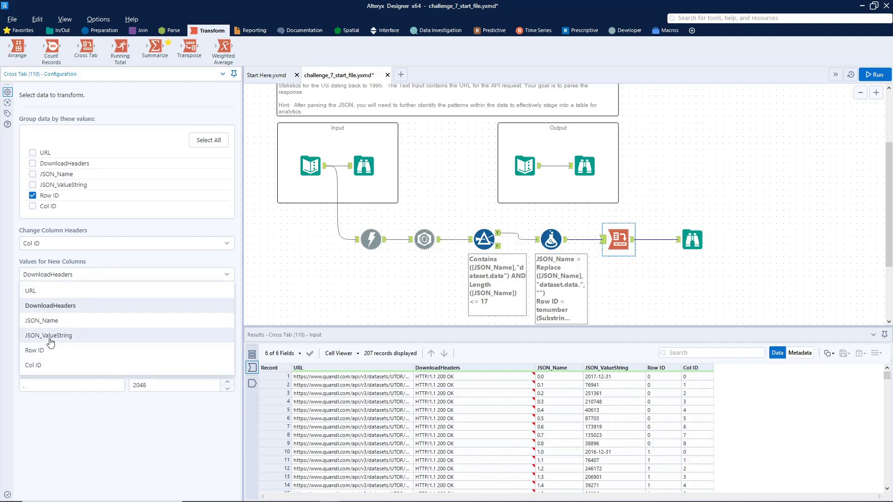
left_click(51, 337)
left_click(33, 328)
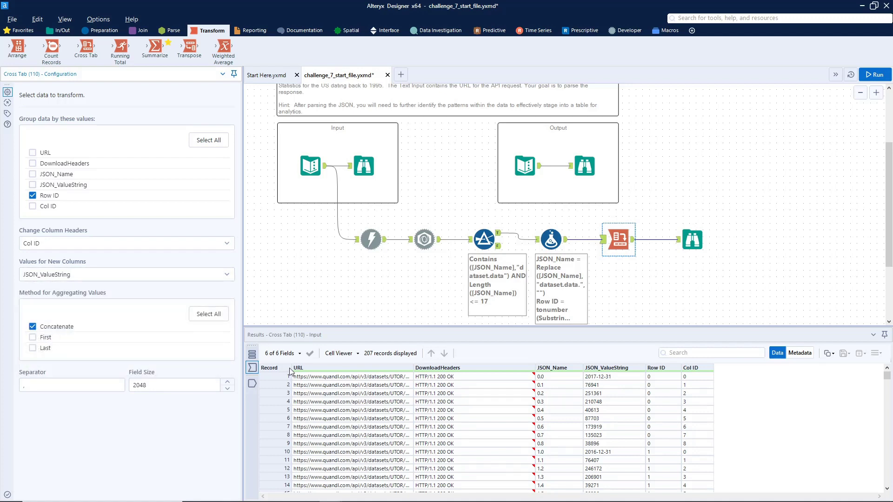
left_click(883, 75)
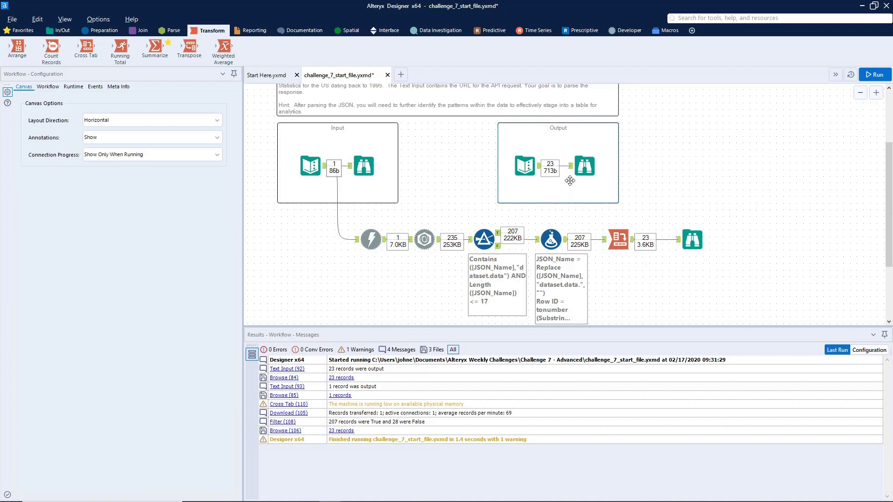
- Compare the pivoted output with the expected output, then add a Select between Cross Tab and Browse
left_click(680, 244)
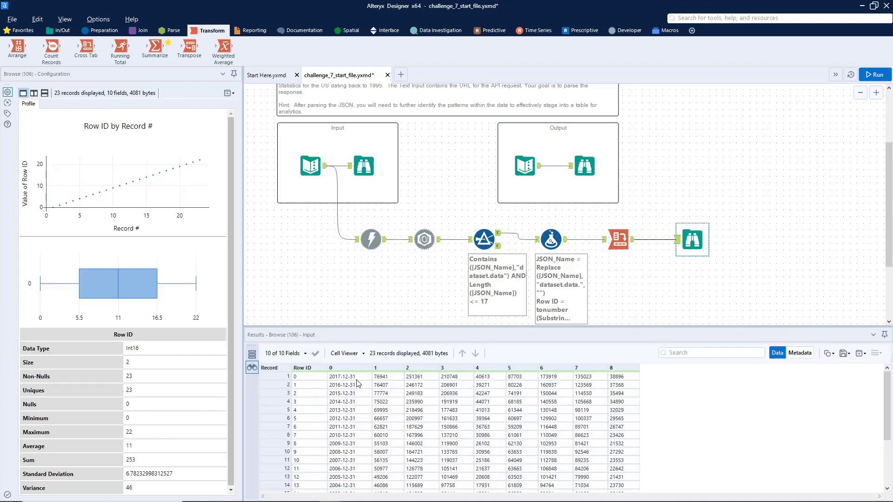
scroll(317, 402, "down", 2)
scroll(344, 379, "up", 2)
left_click(587, 171)
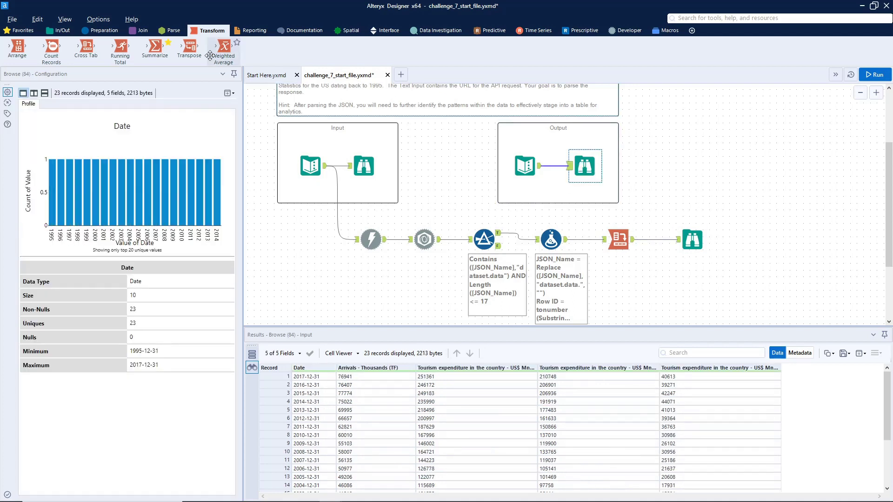
left_click(100, 31)
left_click_drag(431, 47, 657, 242)
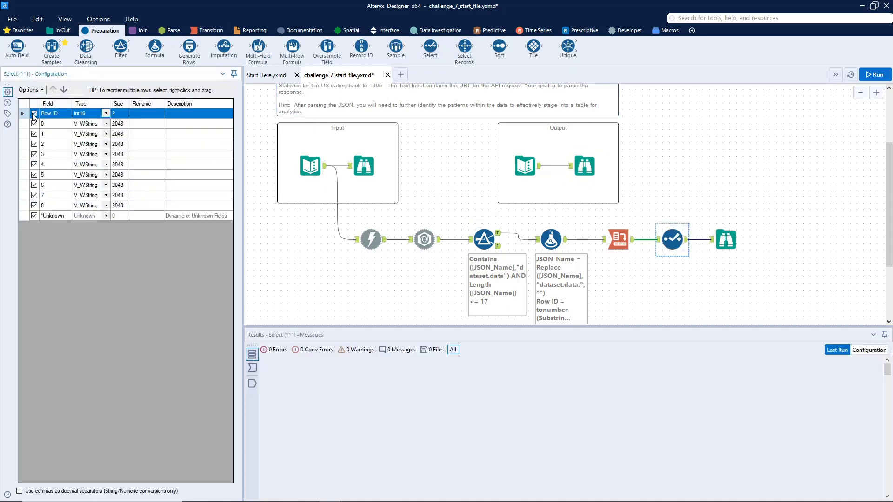
- Rerun and check the 23-record output in fields 0–8, then add a new Filter below
left_click(875, 75)
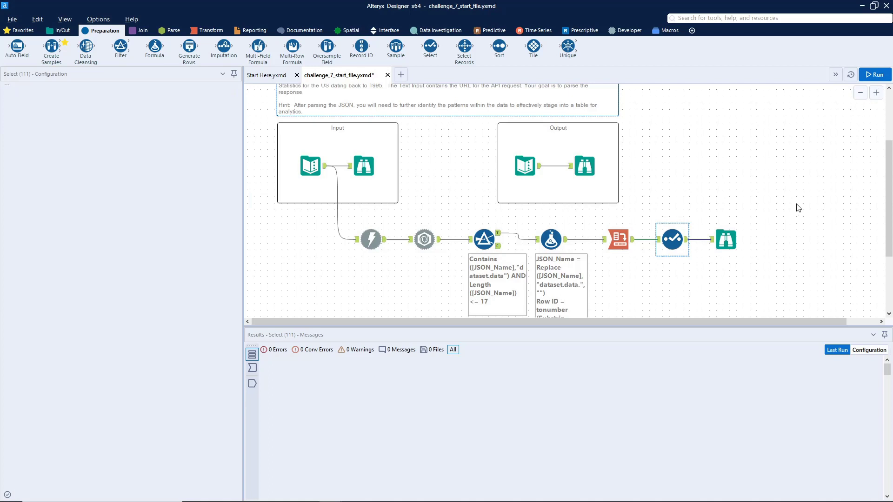
left_click(729, 245)
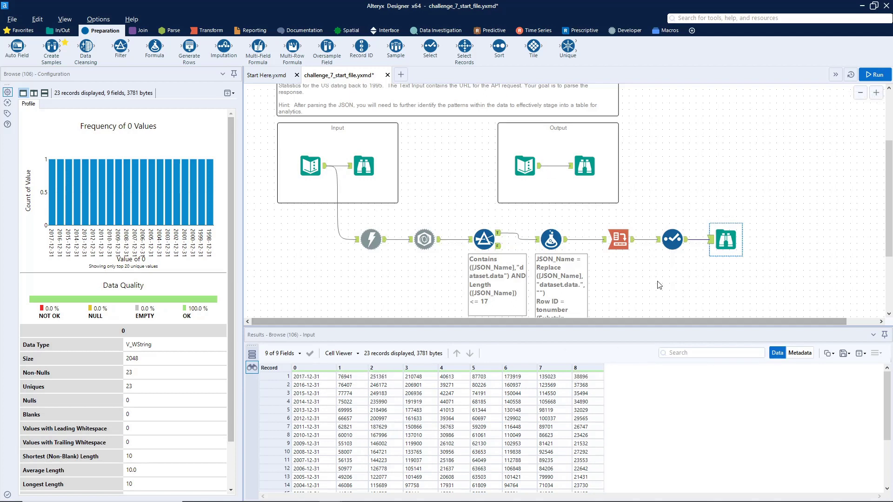
scroll(673, 297, "down", 3)
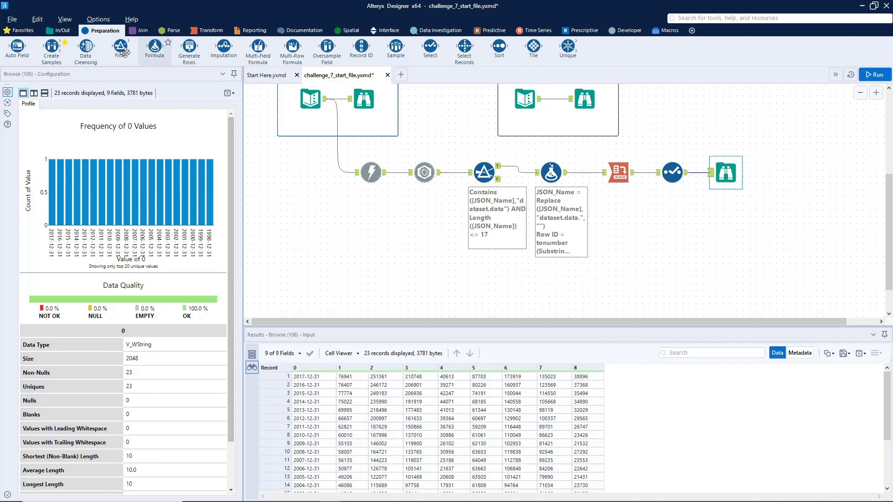
left_click_drag(121, 46, 492, 286)
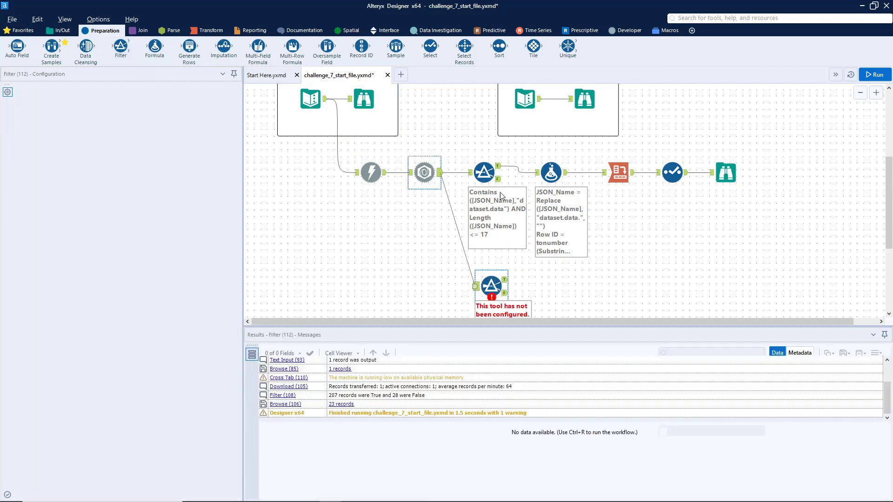
- Set the new Filter to keep rows where JSON_Name contains 'column_name'
left_click(485, 171)
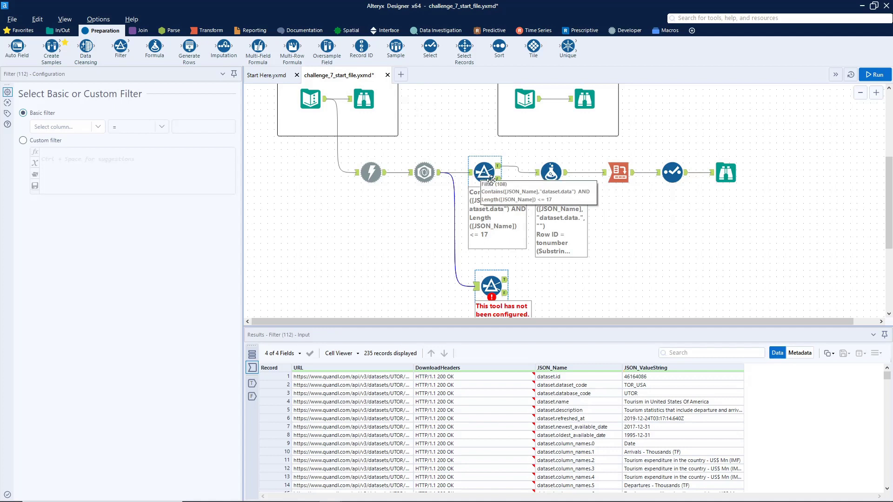
scroll(591, 428, "down", 2)
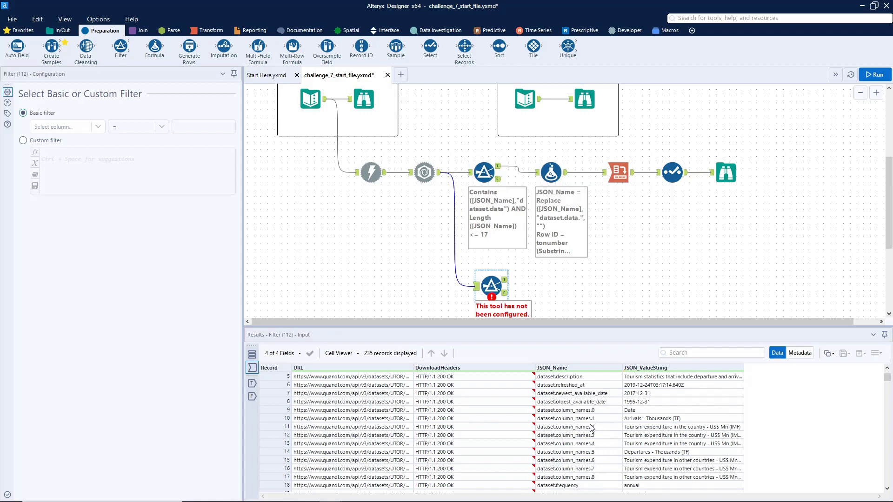
left_click(80, 130)
left_click(56, 157)
left_click(135, 127)
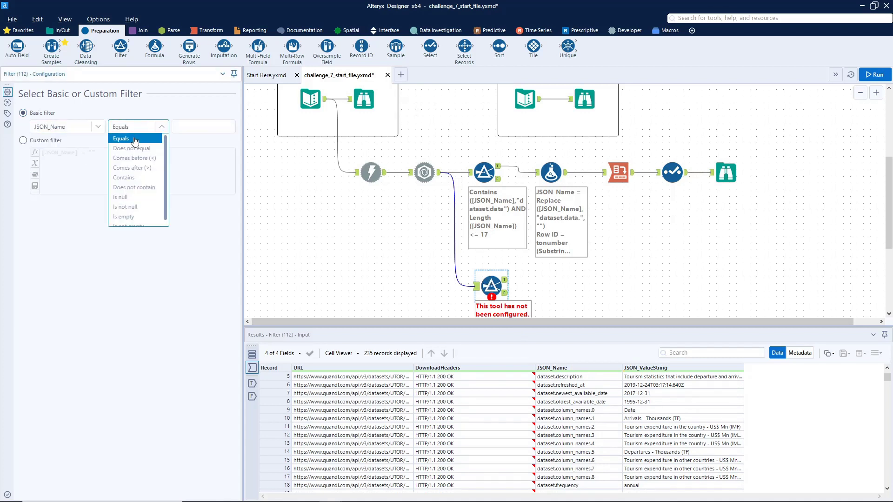
left_click(139, 179)
type("column")
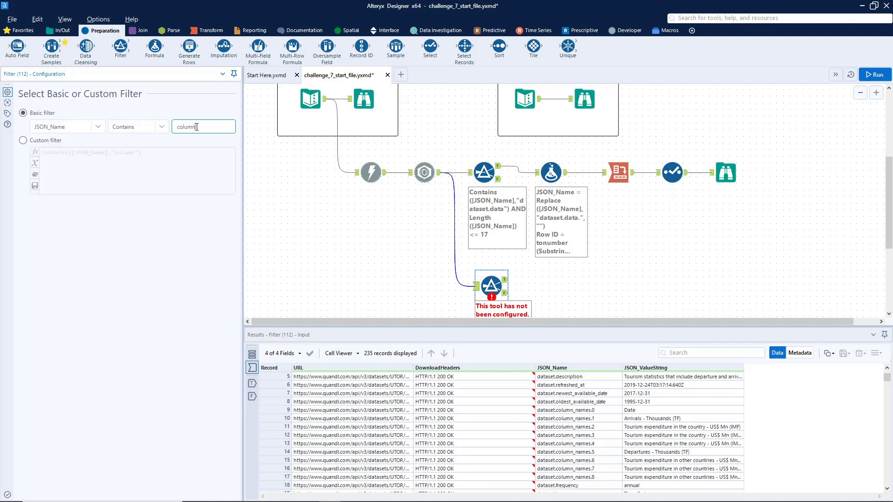
type("_names")
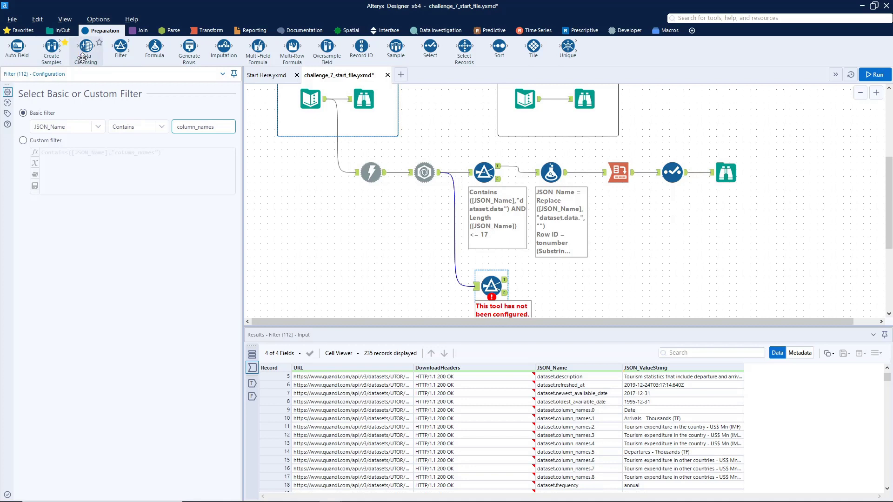
left_click(499, 264)
- Run the workflow, check the 9 matching records, and shift the final Browse right
key("ctrl+r")
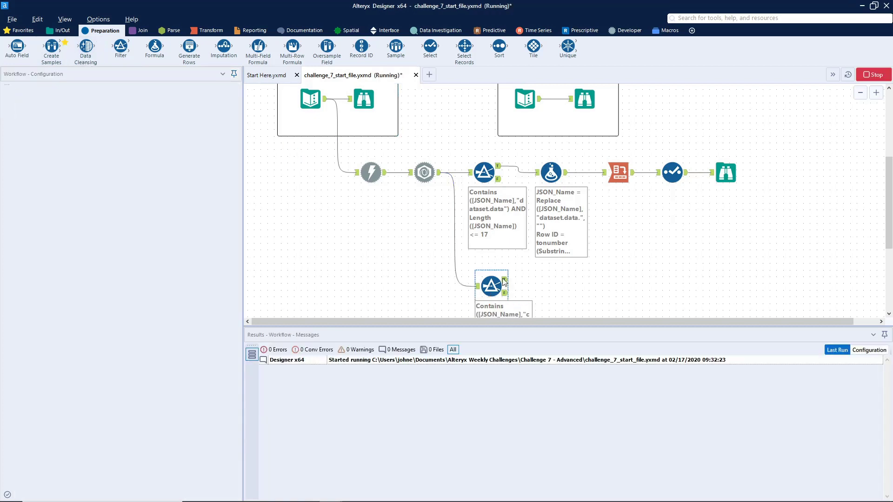
left_click(505, 280)
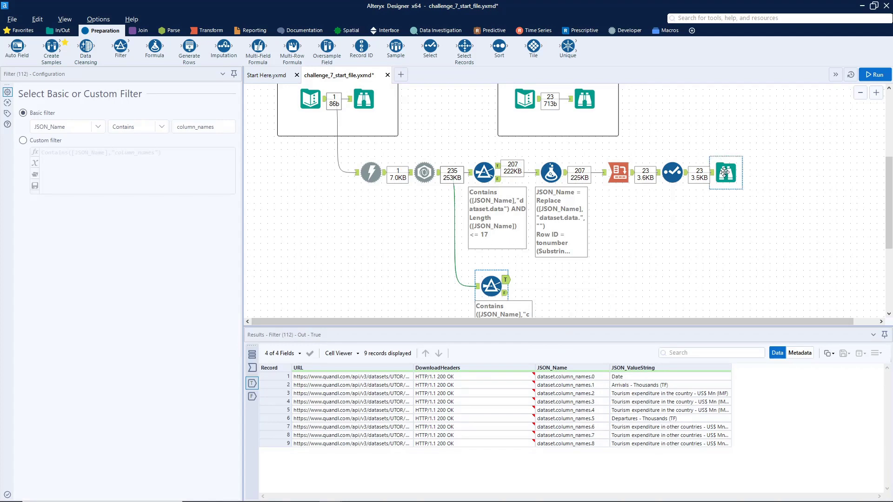
left_click_drag(725, 172, 776, 169)
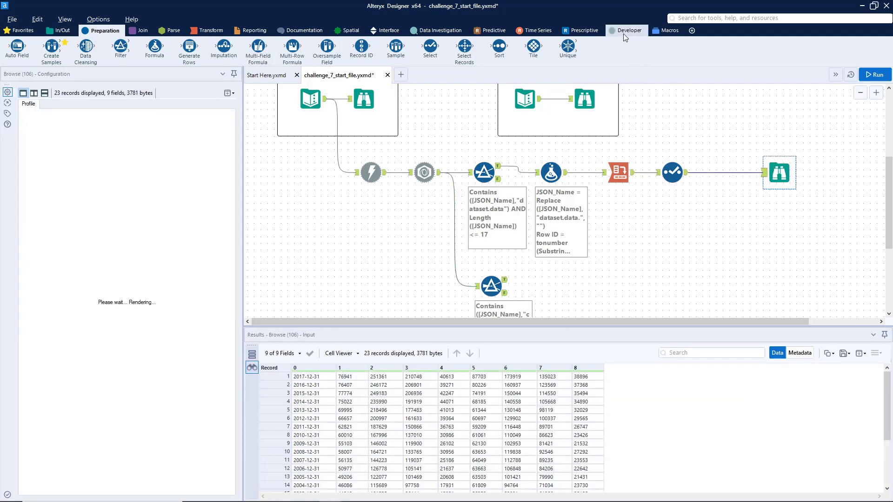
- Insert a Dynamic Rename before the final Browse, fed by the Filter's True output on its R input
left_click(624, 32)
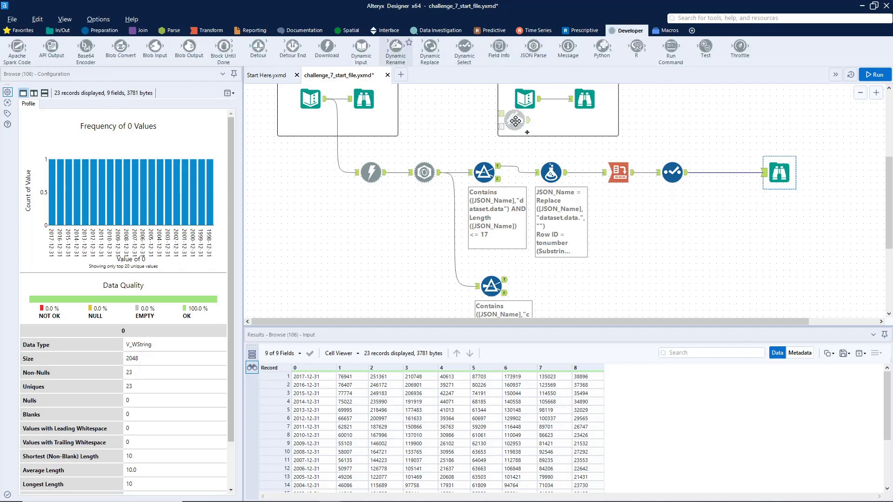
left_click(729, 175)
left_click_drag(729, 175, 728, 170)
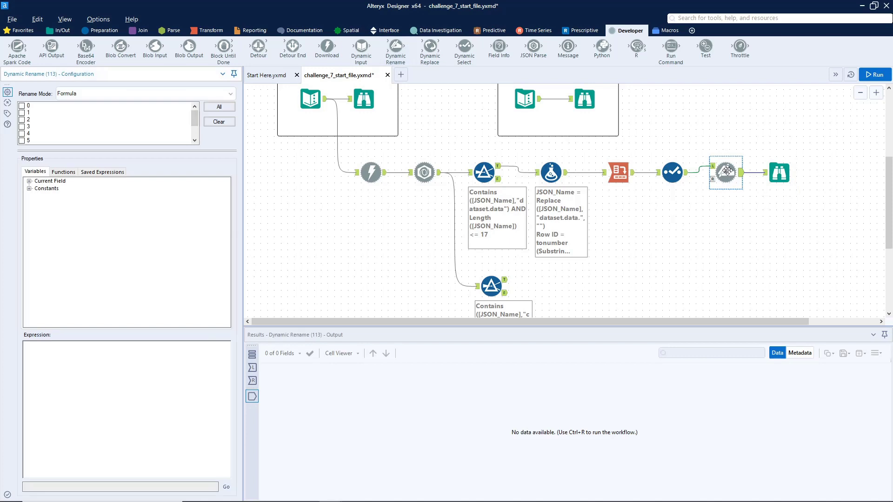
left_click_drag(506, 282, 712, 179)
key("ctrl+r")
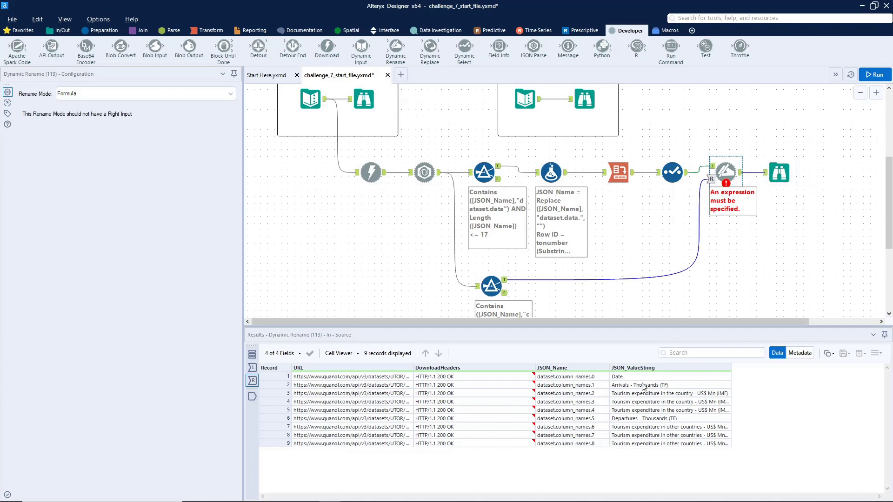
left_click_drag(658, 377, 670, 446)
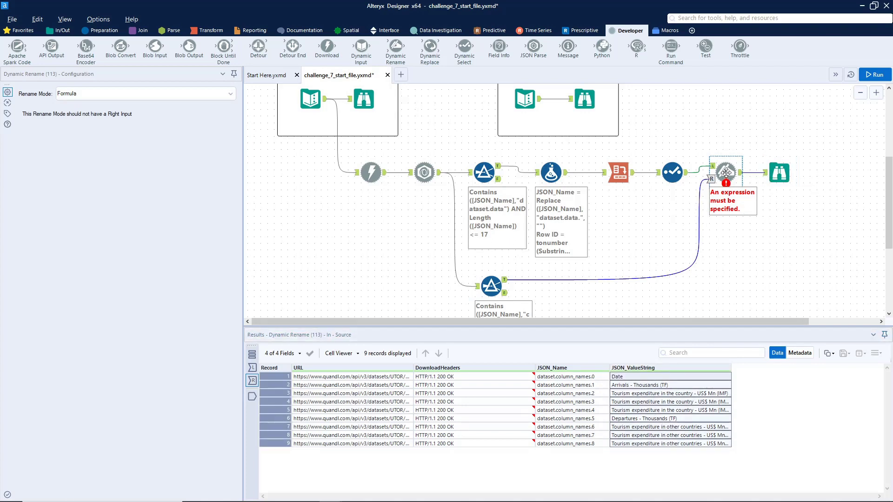
- Take field names from right input rows using JSON_ValueString, run, and inspect the renamed output
left_click(72, 93)
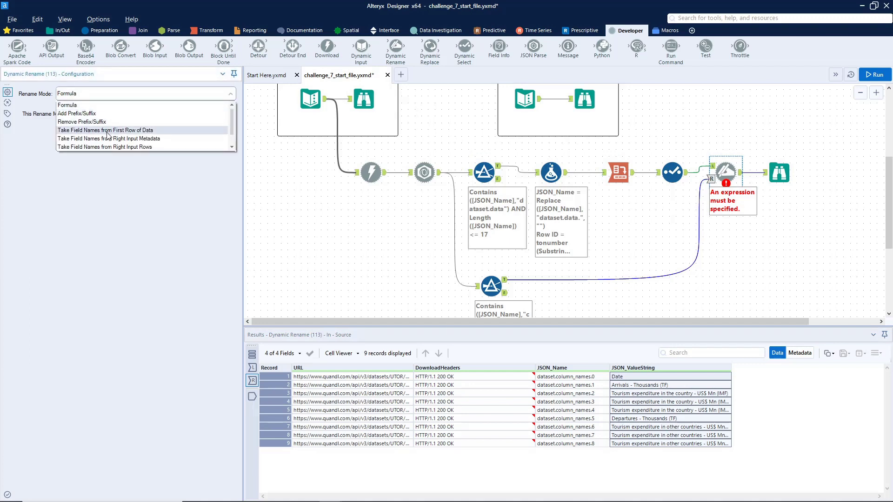
scroll(107, 140, "down", 1)
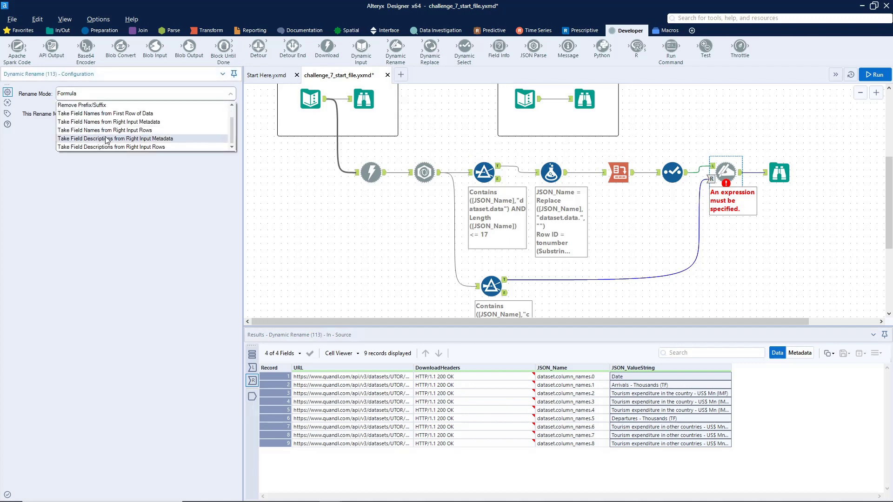
left_click(133, 131)
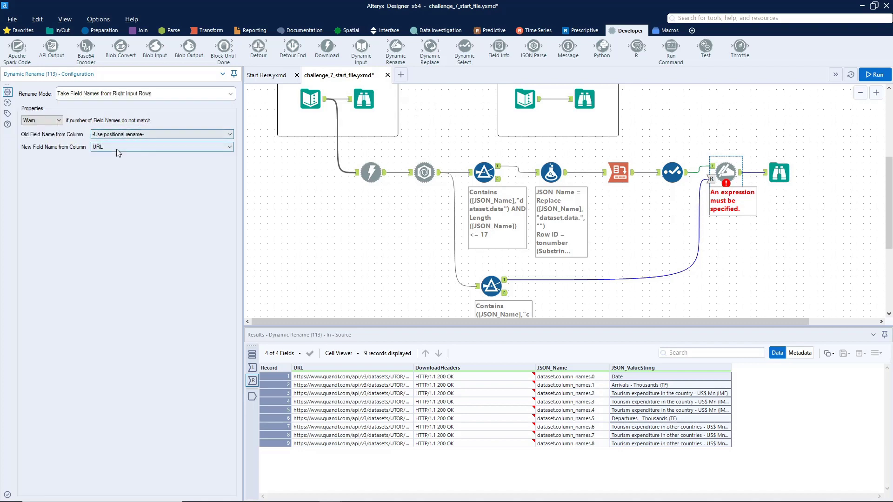
left_click(99, 147)
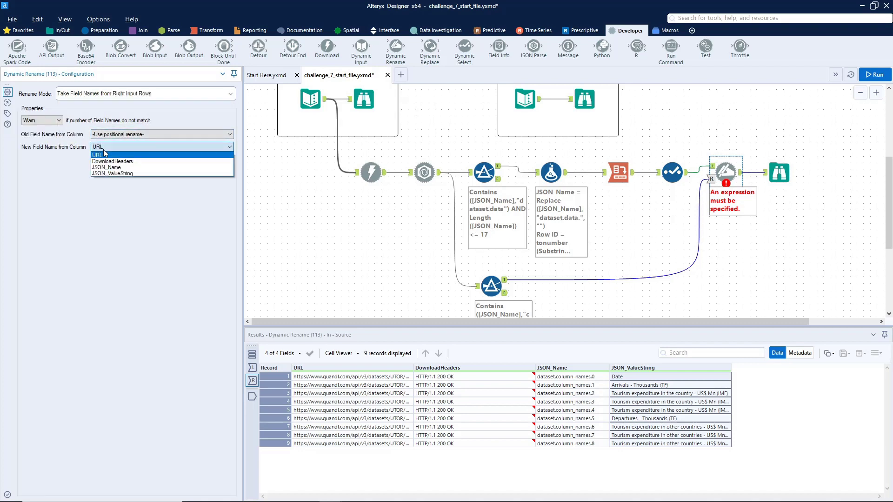
left_click(121, 175)
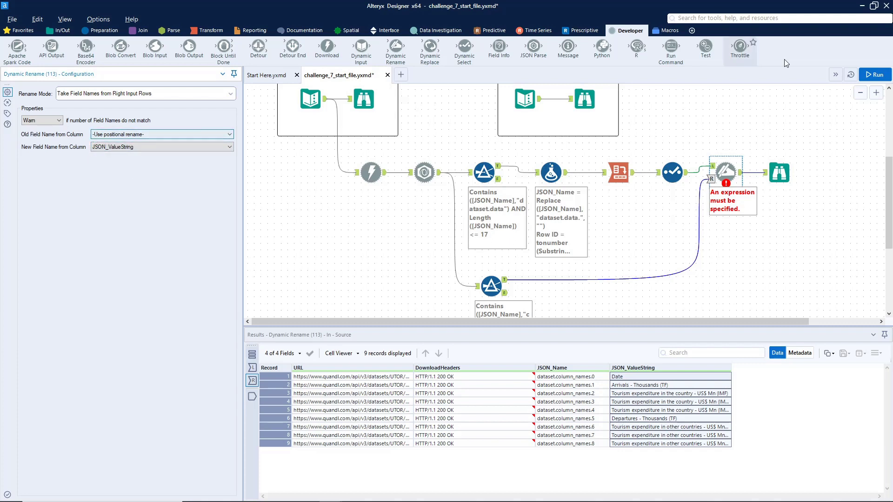
left_click(863, 76)
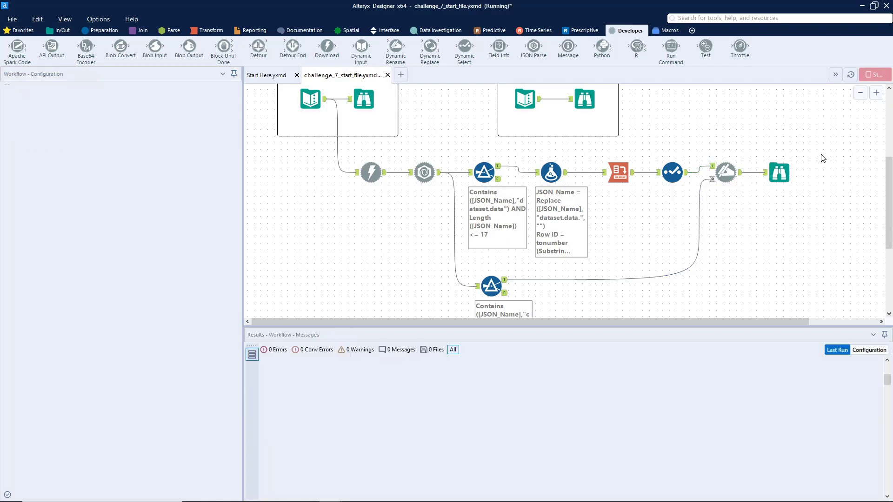
left_click(781, 174)
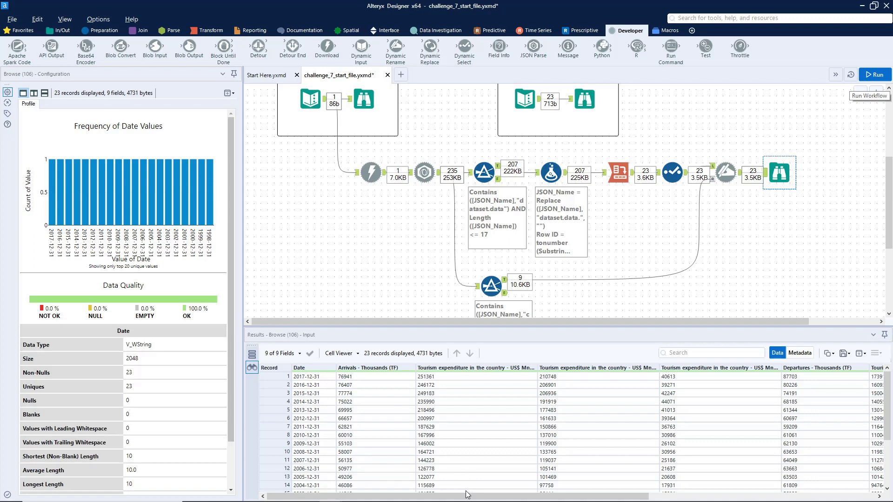
left_click_drag(468, 496, 325, 496)
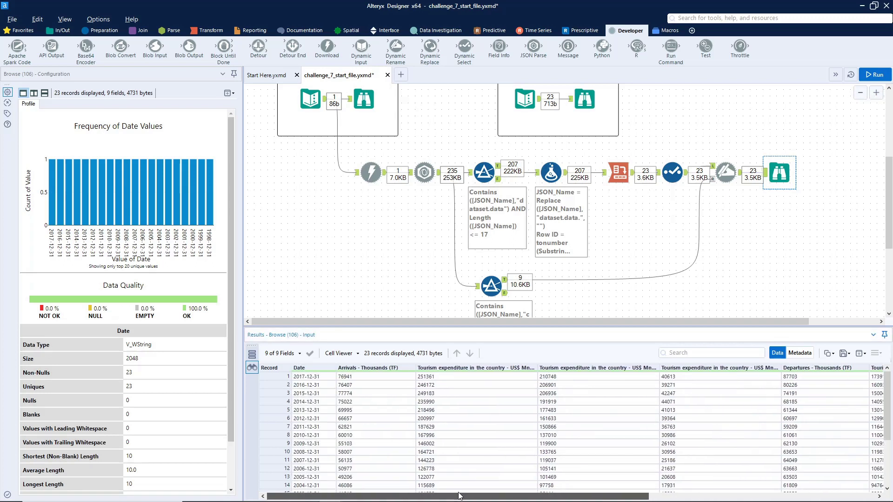
left_click(581, 105)
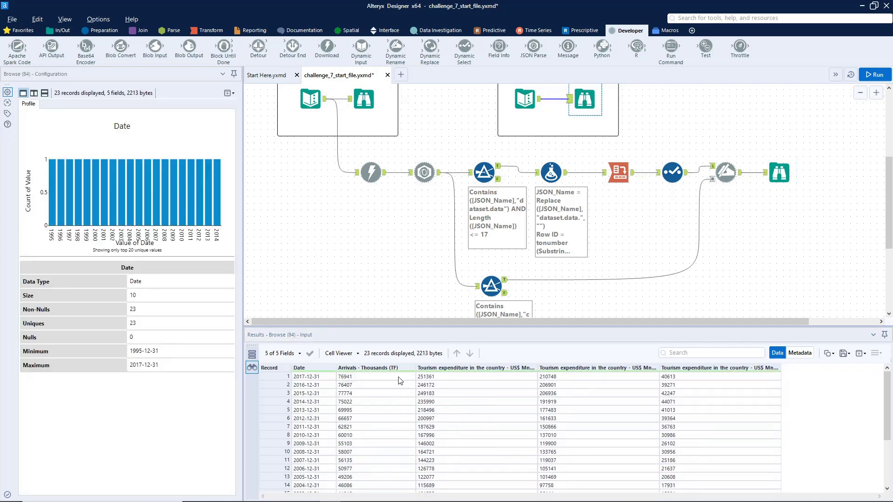
left_click(779, 172)
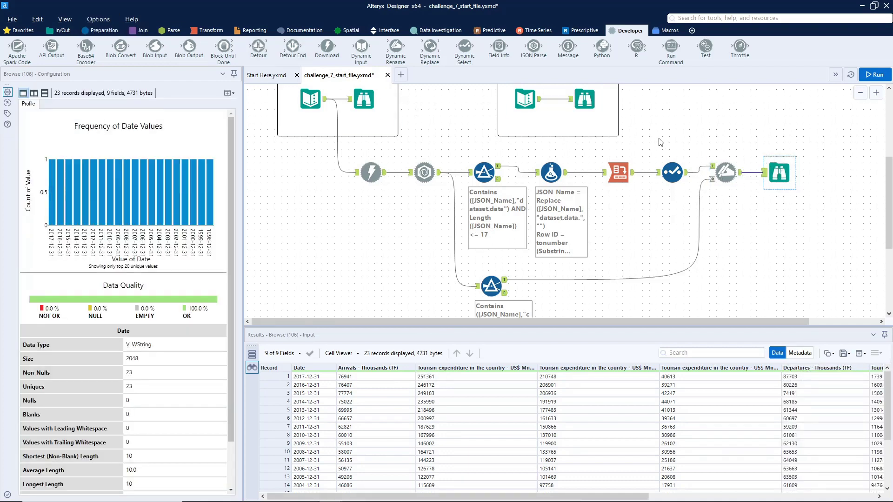
left_click(103, 31)
- Add a Select dropping Departures and the three other-countries expenditure fields, then rerun to get 5 fields
left_click_drag(431, 45, 779, 173)
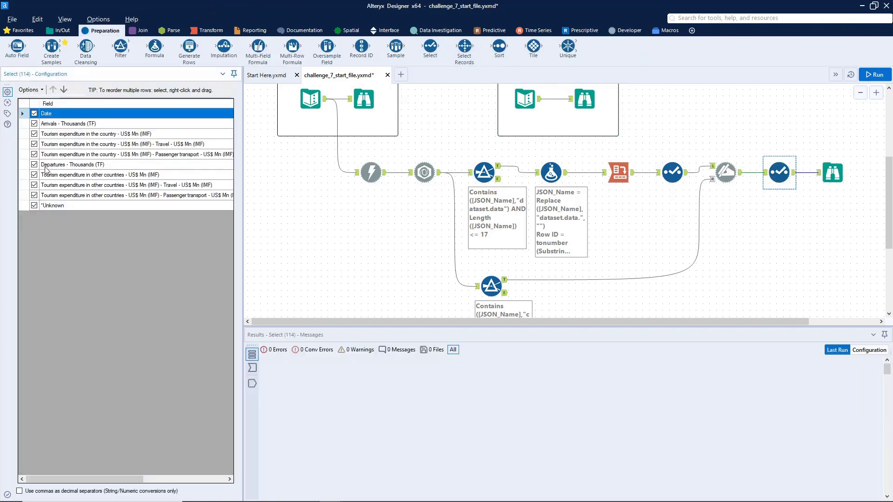
left_click(34, 164)
left_click(34, 175)
left_click(34, 184)
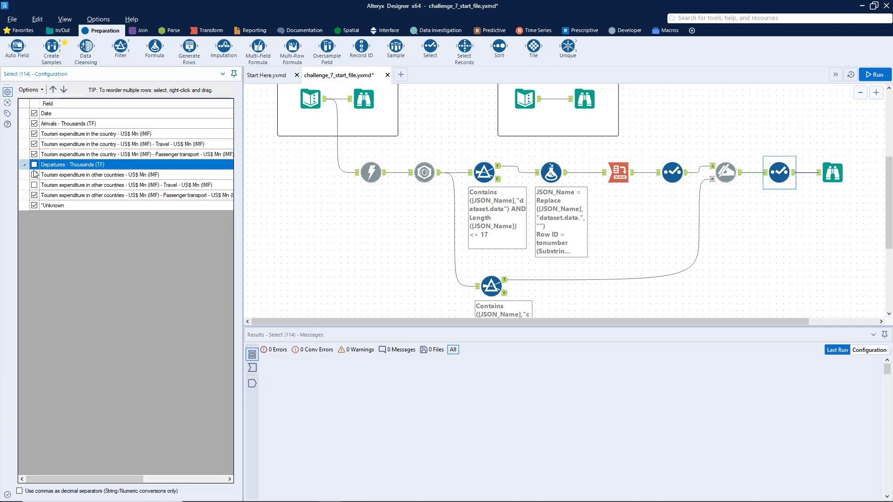
left_click(37, 196)
left_click(873, 74)
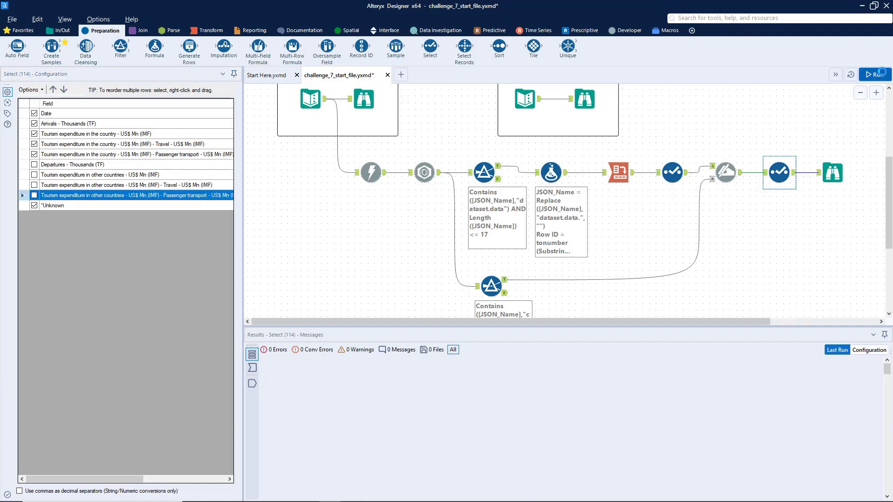
left_click(831, 175)
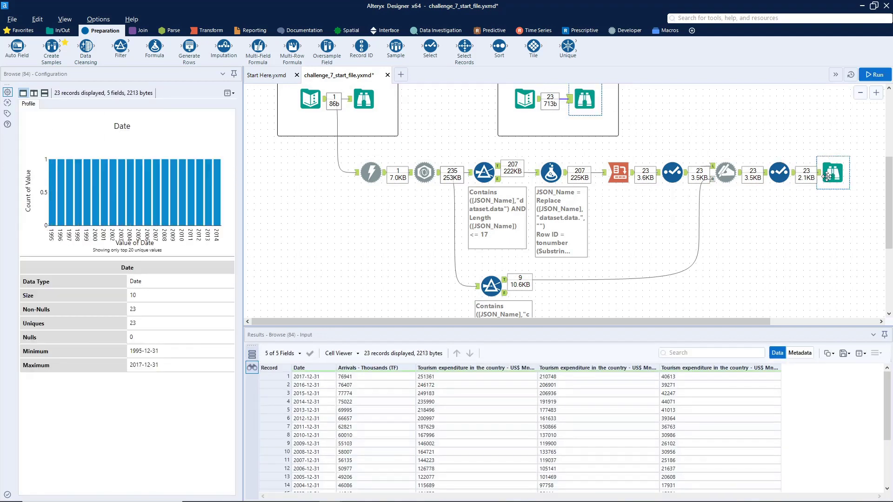
left_click(836, 176)
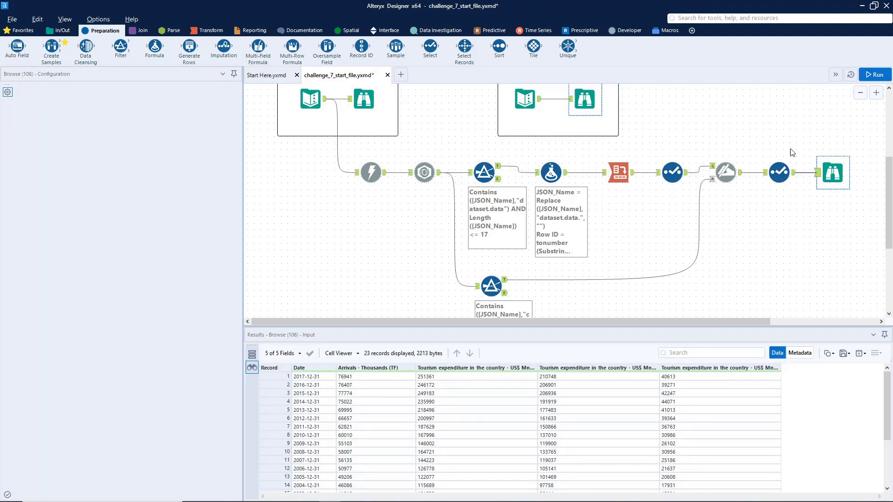
left_click(836, 174)
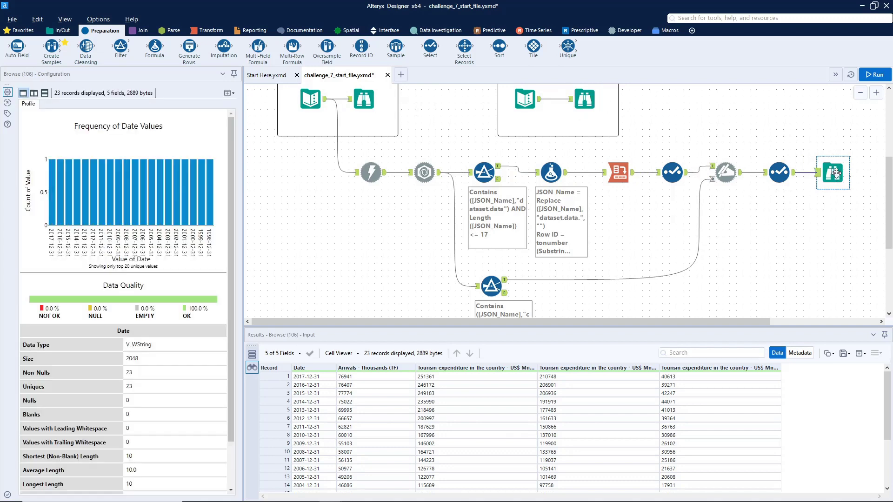
left_click(424, 172)
left_click(618, 173)
left_click(725, 173)
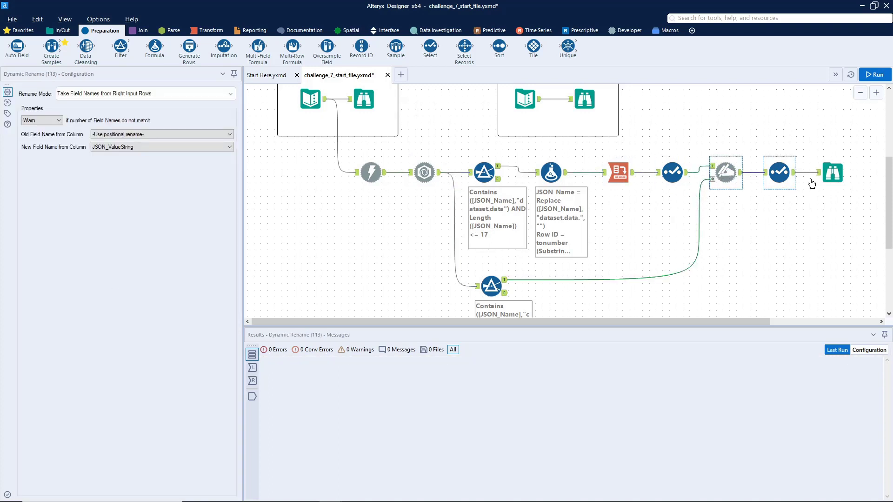
left_click(831, 172)
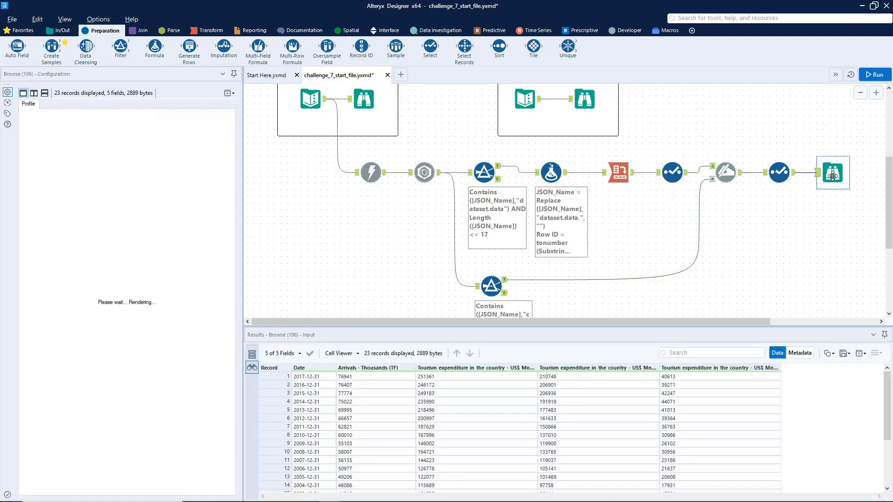